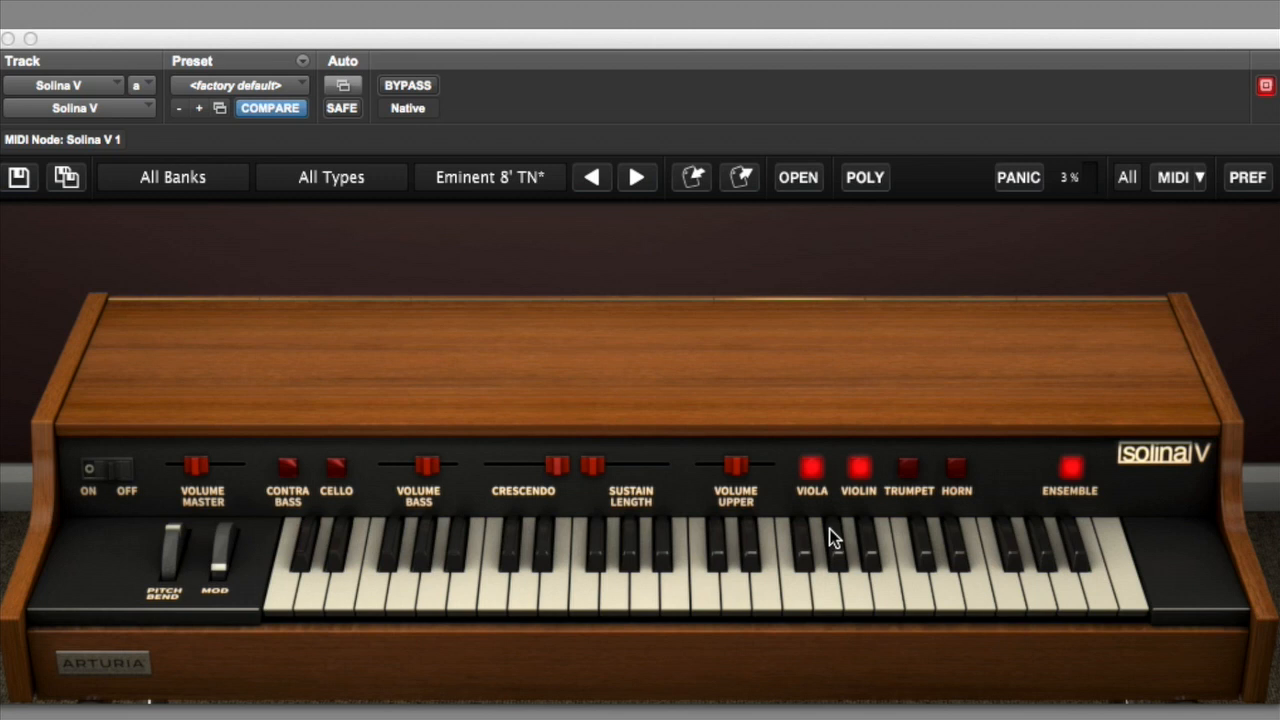
- Turn on the Contra Bass voice in the bass section and keep the Cello off
left_click(868, 177)
left_click(327, 470)
left_click(287, 467)
left_click(336, 468)
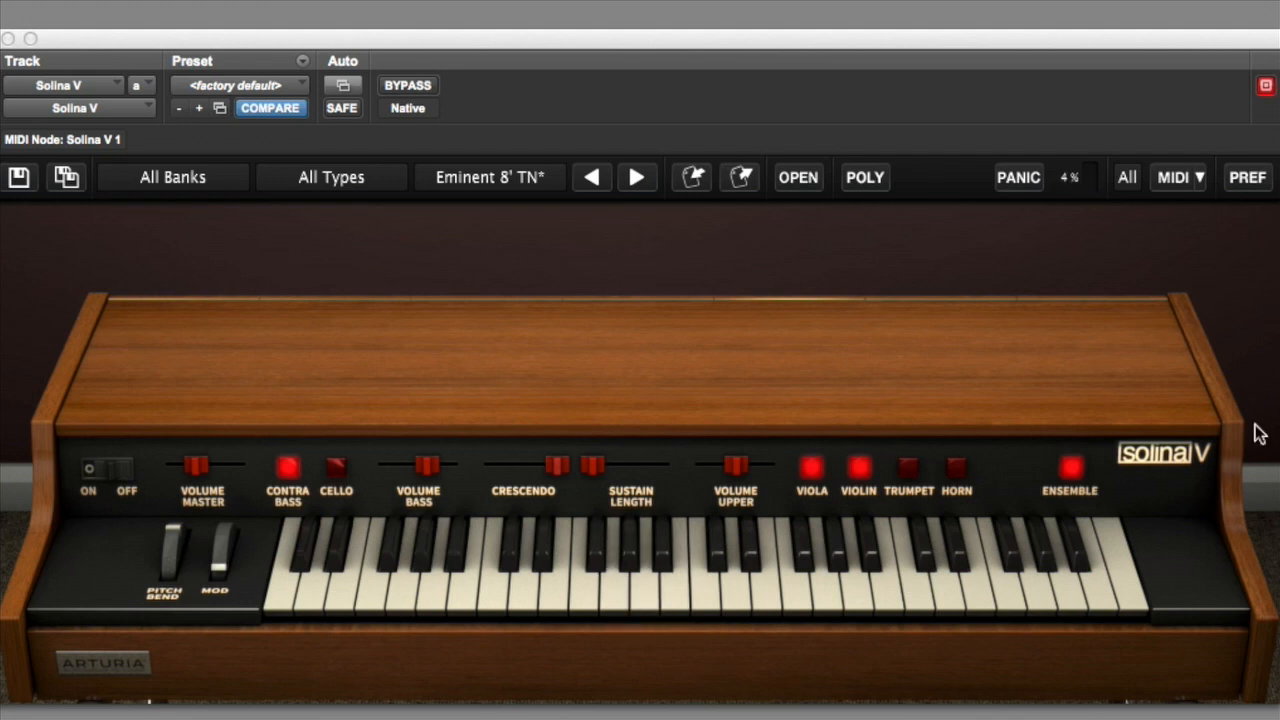
- Set the Upper/Bass split mode to Split in the preferences
left_click(1247, 178)
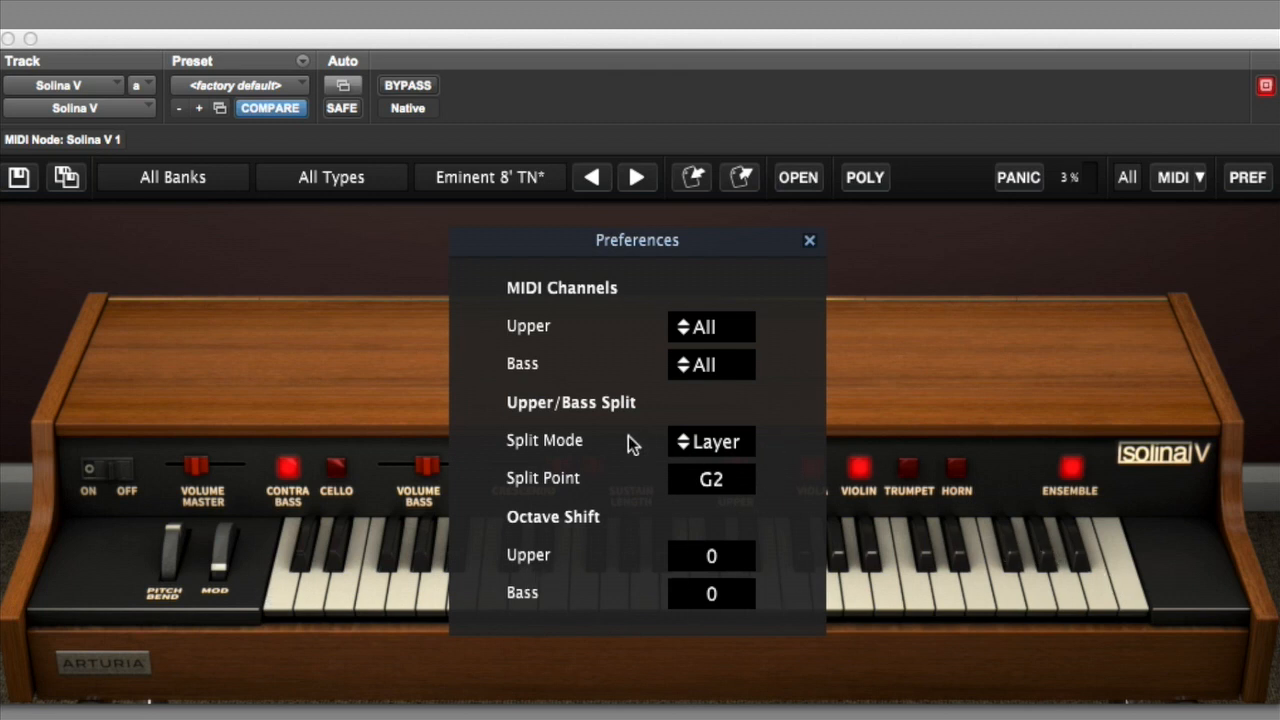
left_click(710, 441)
left_click(726, 525)
left_click(810, 240)
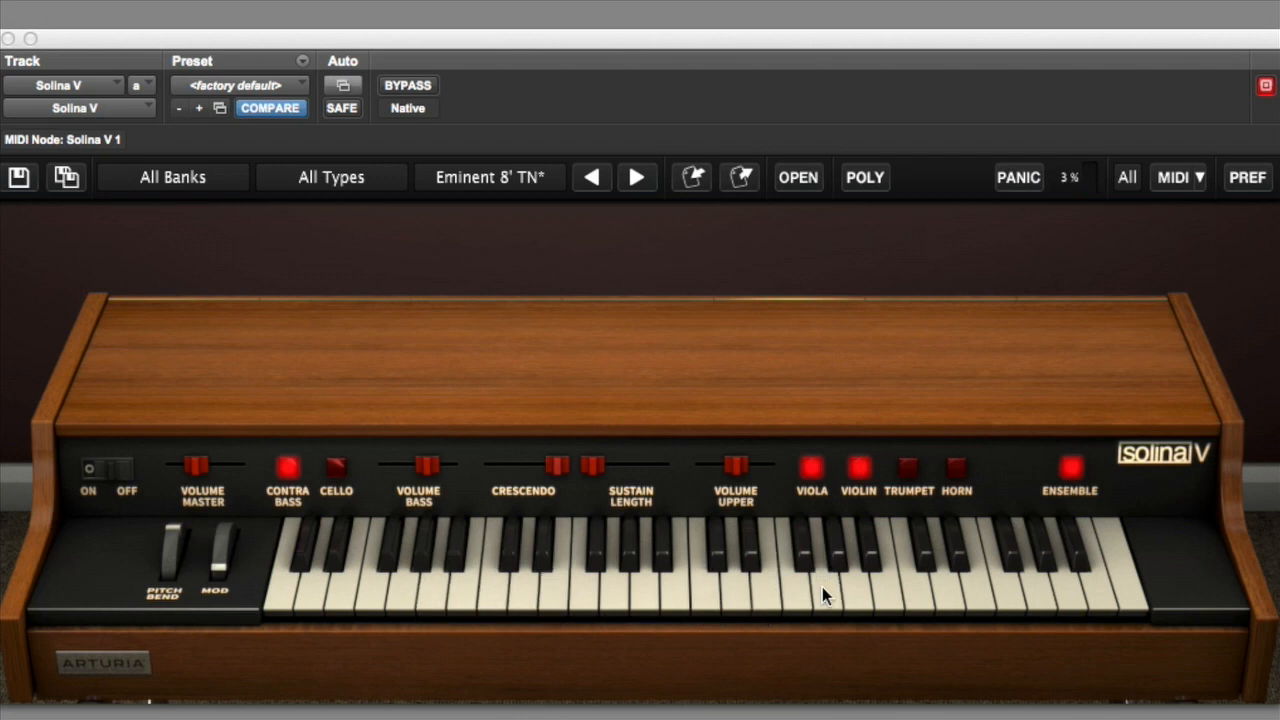
- Switch the Upper/Bass split mode back to Layer and close the preferences
left_click(1255, 181)
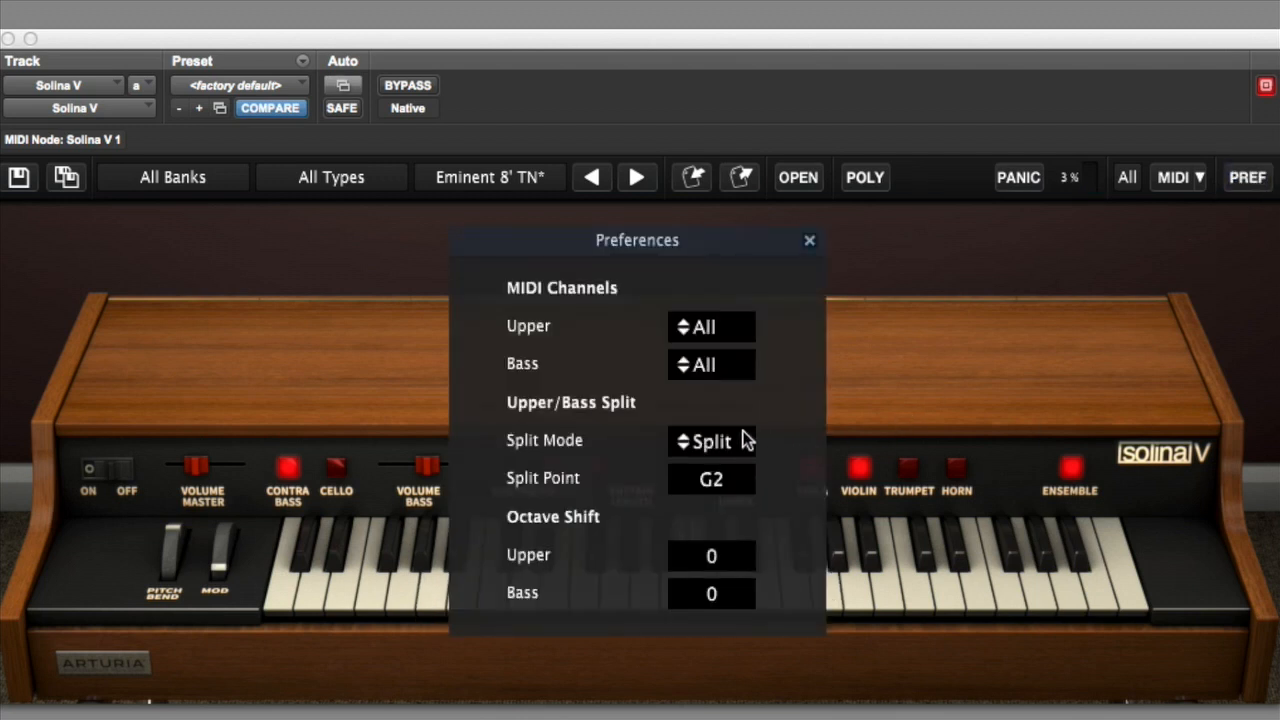
left_click(715, 441)
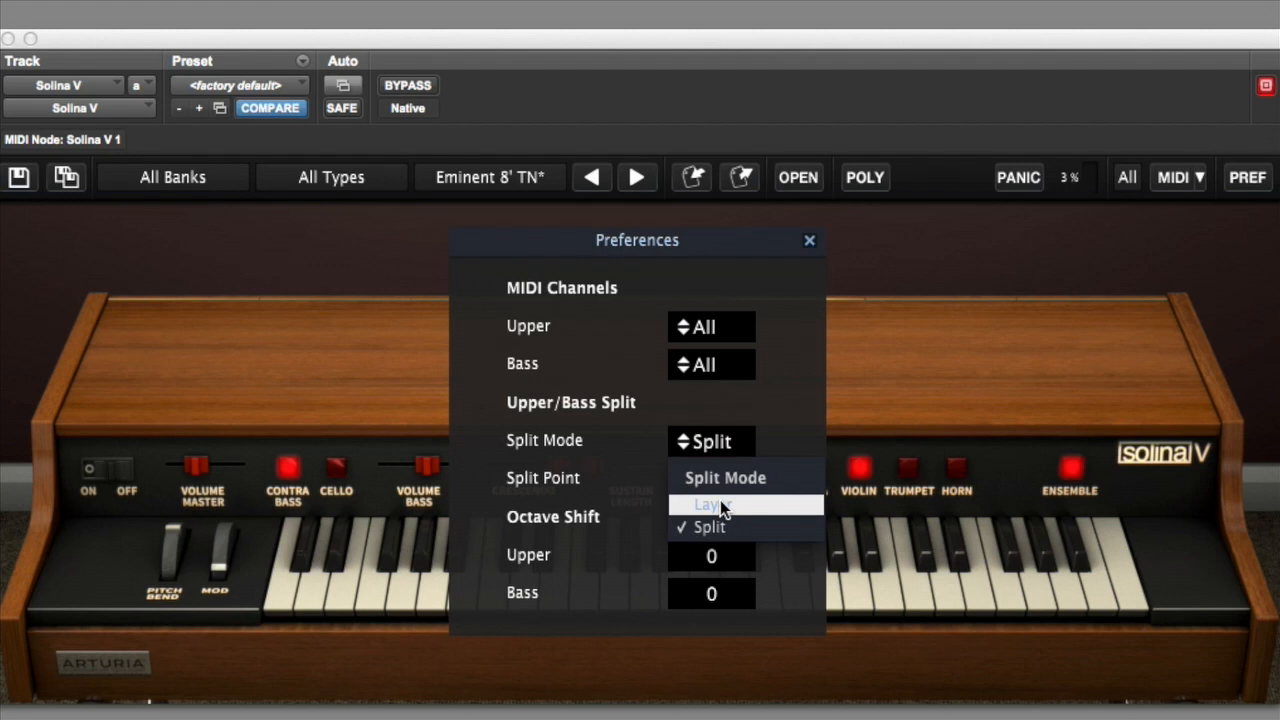
left_click(793, 381)
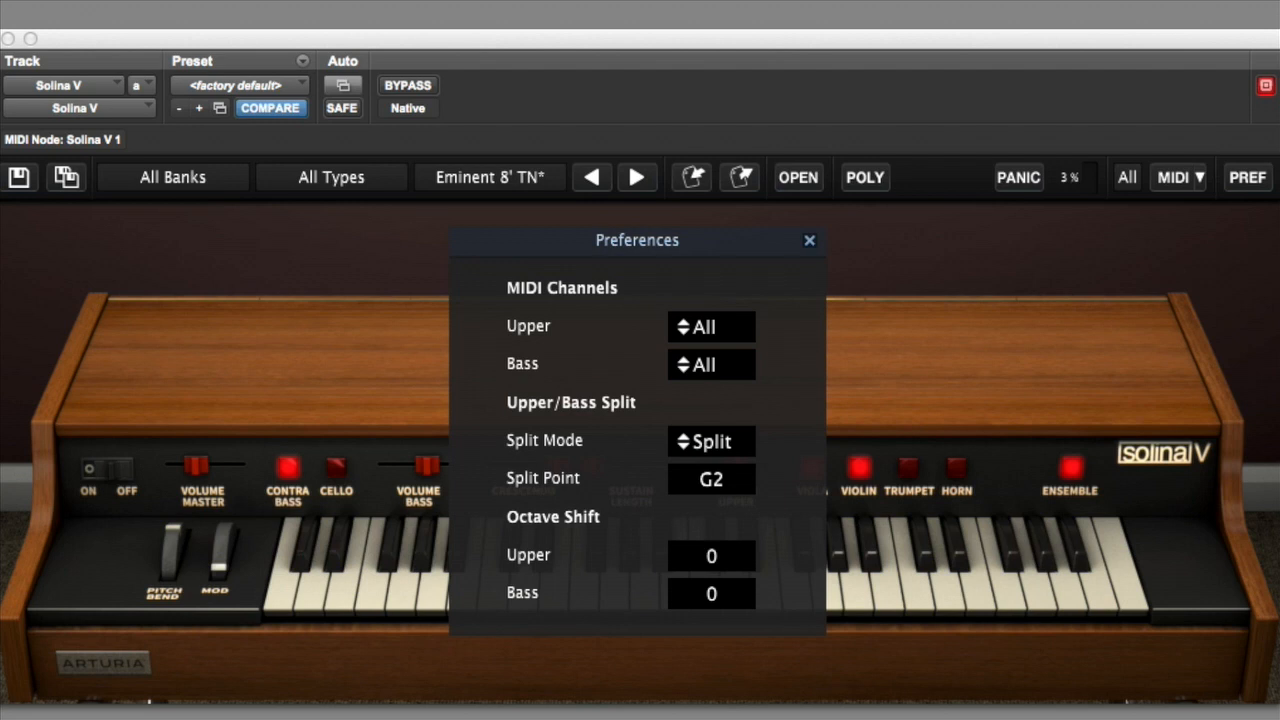
left_click(725, 443)
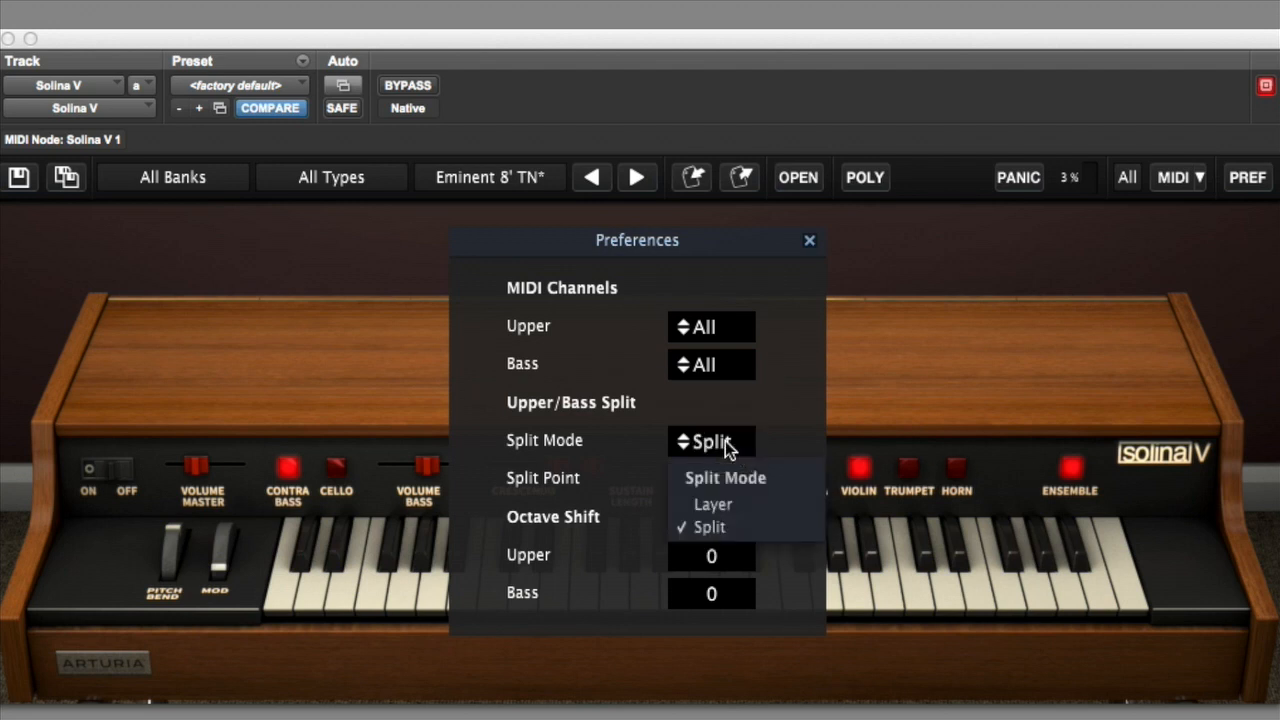
left_click(708, 505)
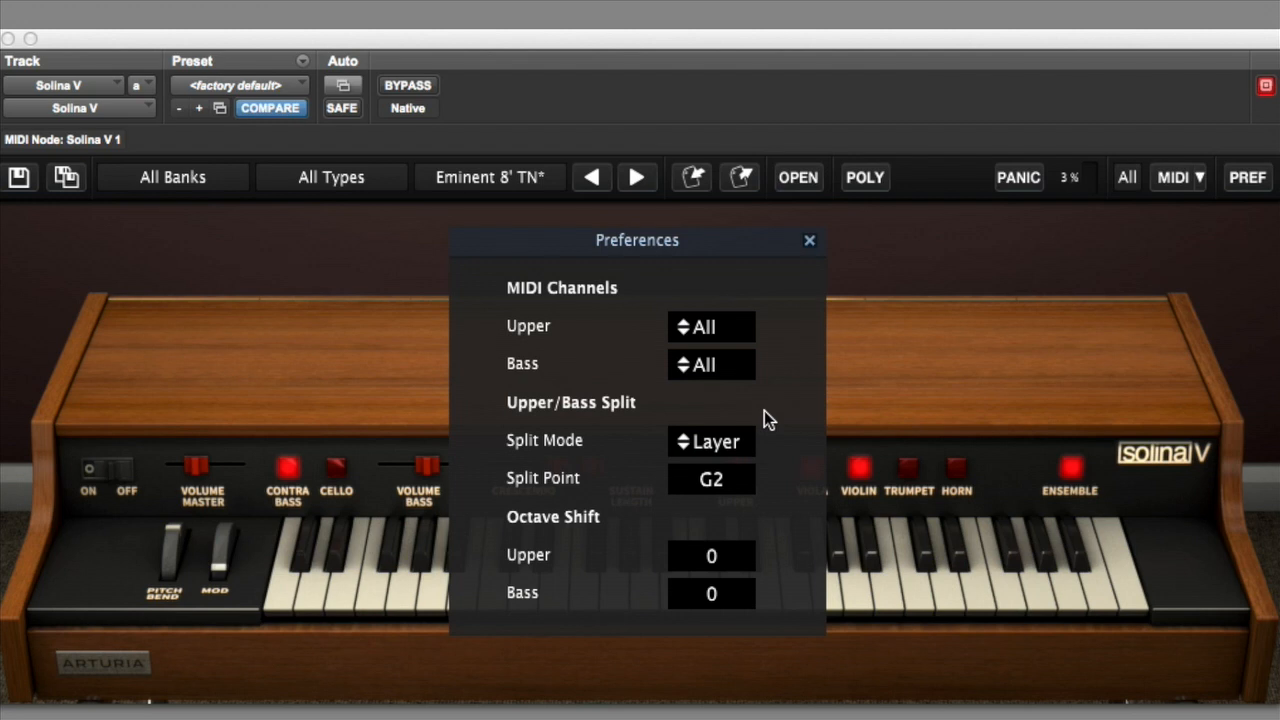
left_click(809, 241)
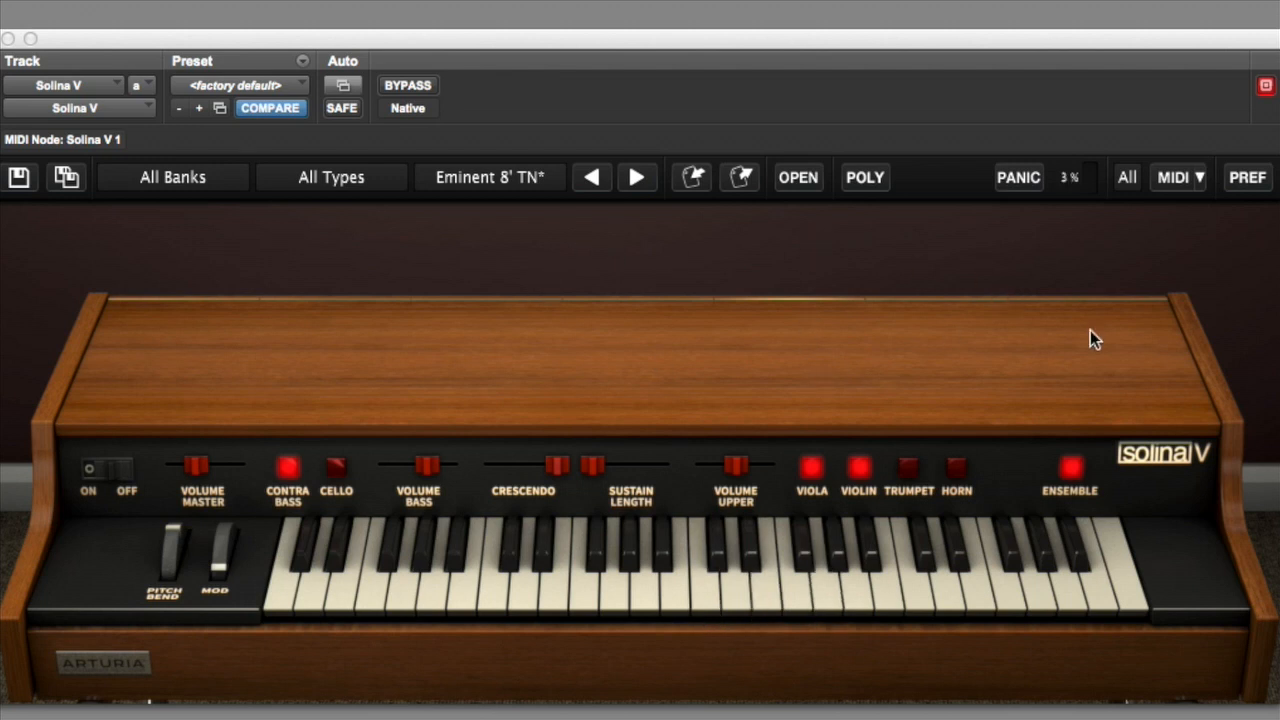
- Open the instrument's extended control panel and turn off the Violin and Viola voices
left_click(799, 180)
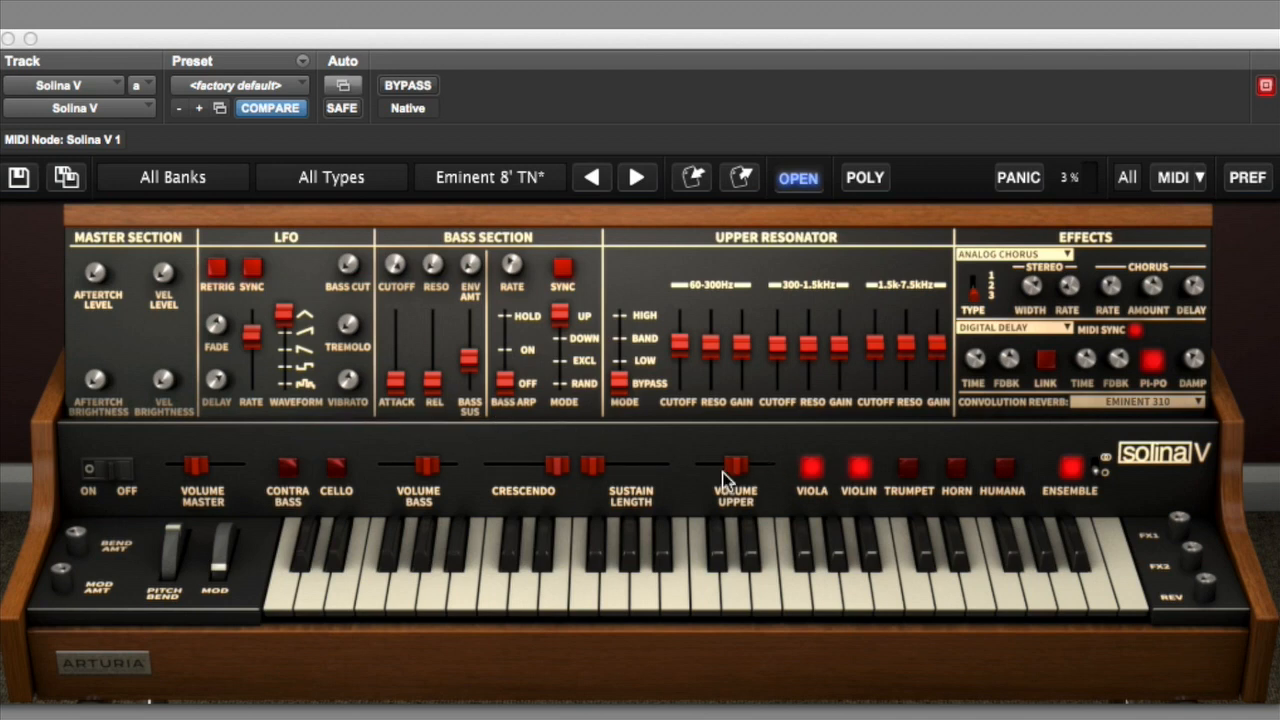
left_click(852, 468)
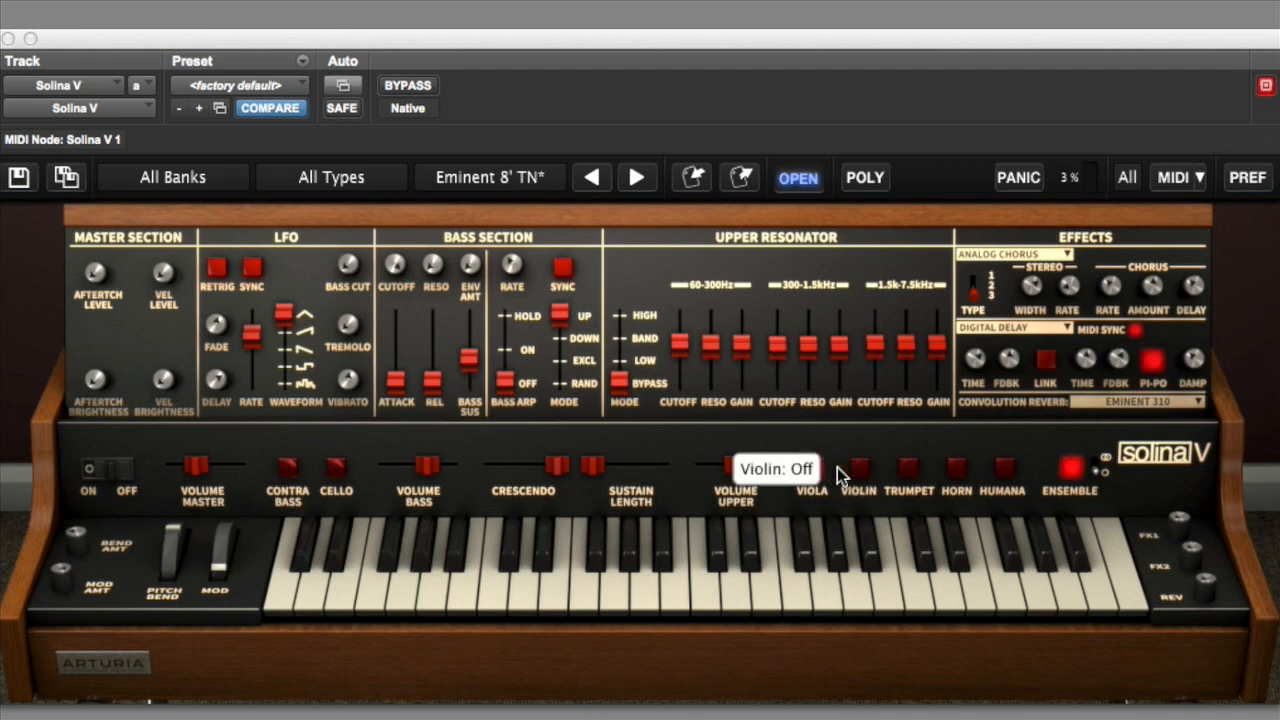
left_click(812, 468)
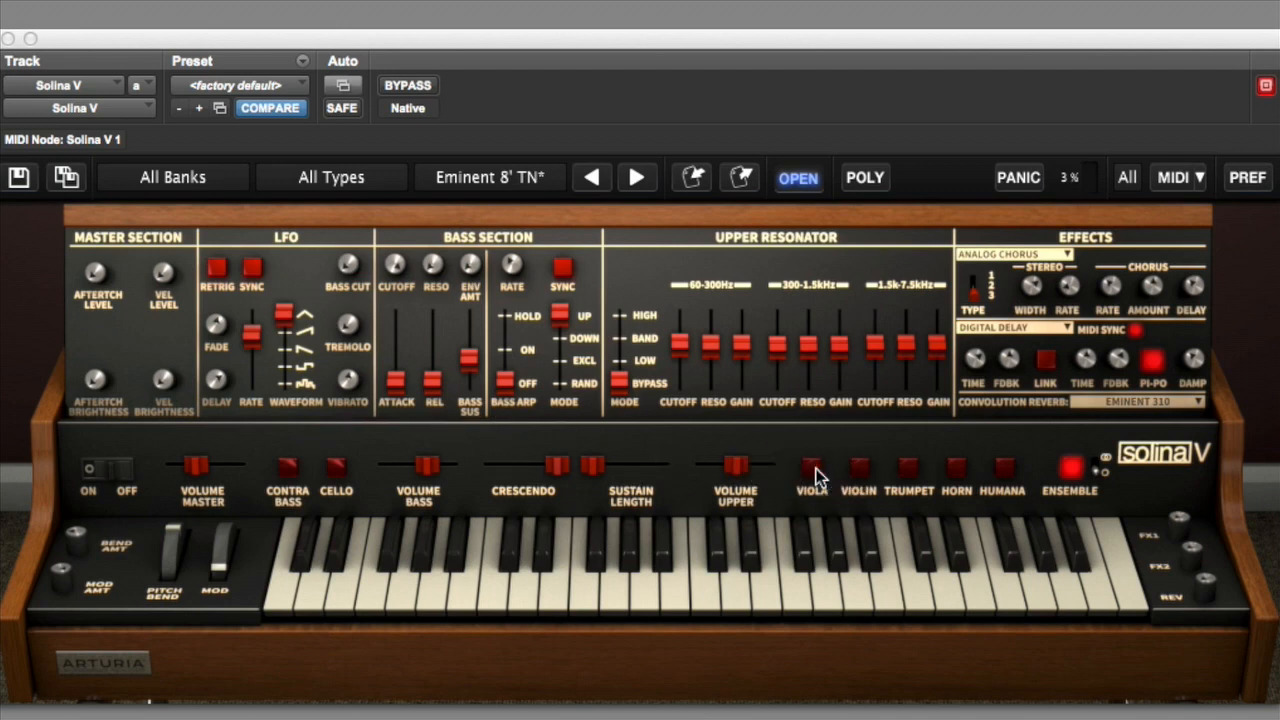
- Audition the Humana and Viola voices with the Ensemble effect and switch the Ensemble from mono to stereo
left_click(1072, 467)
left_click(1008, 464)
left_click(815, 482)
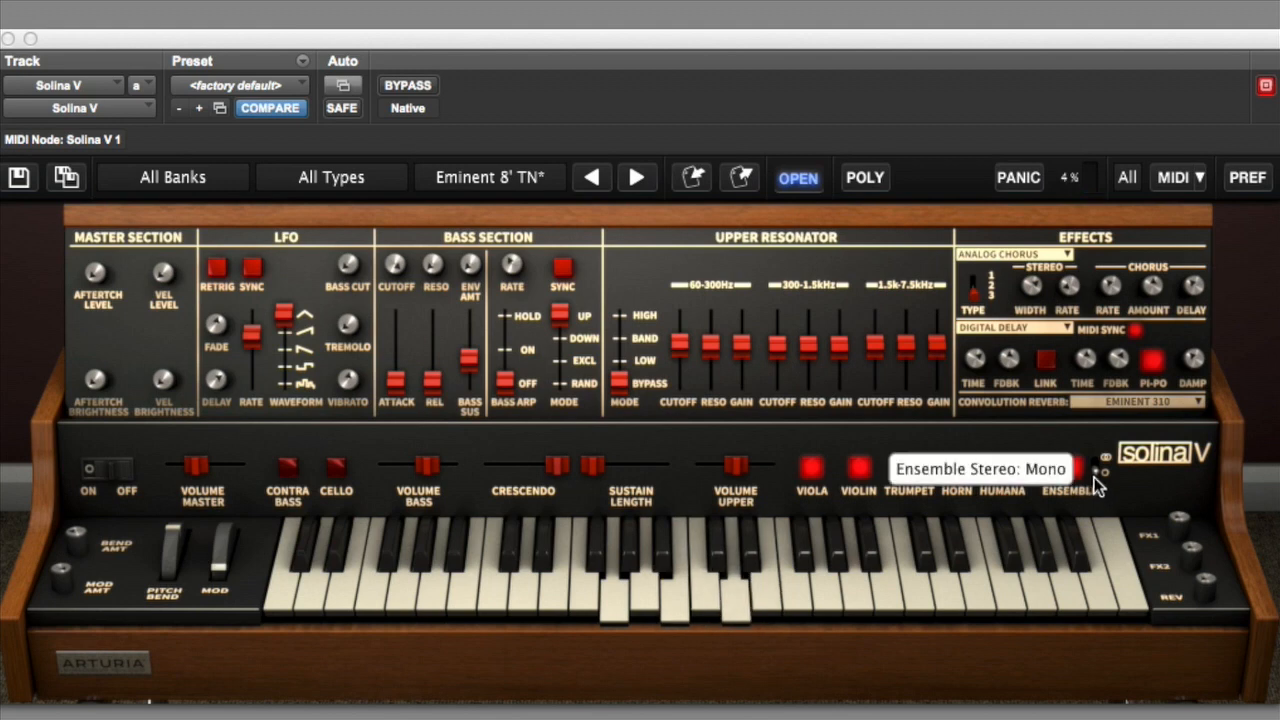
left_click(1096, 463)
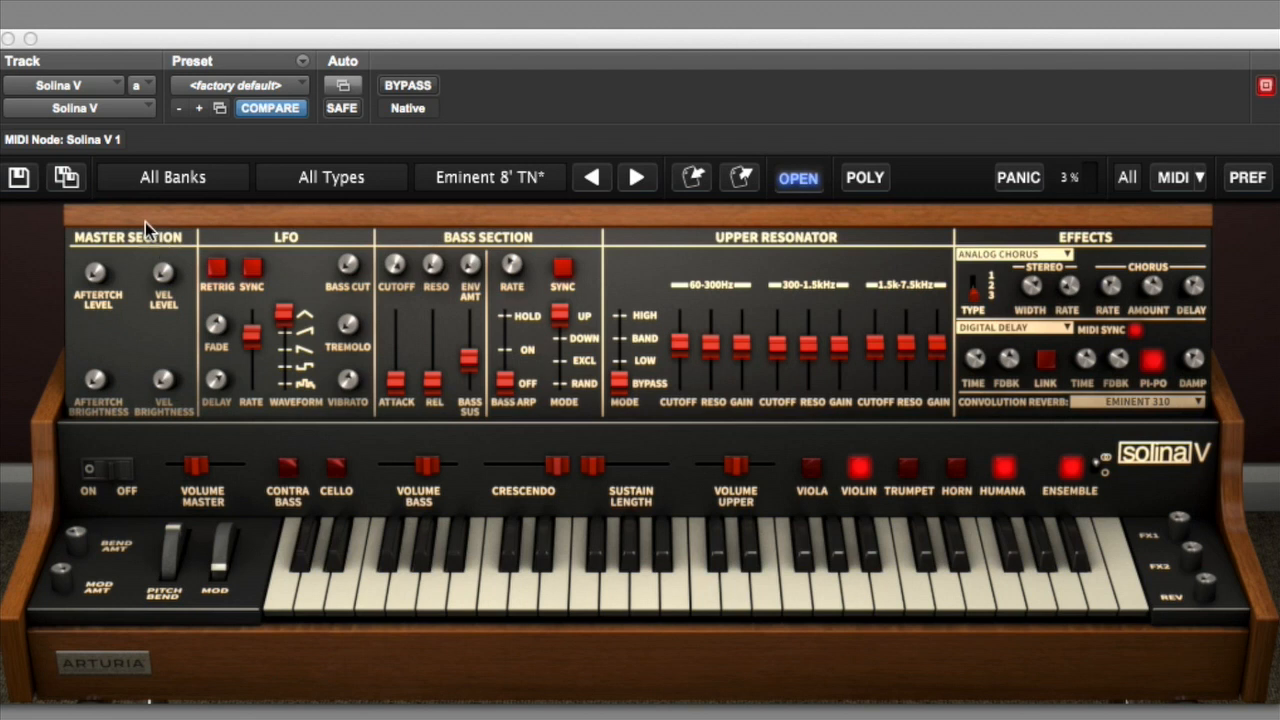
- Adjust the master aftertouch level and aftertouch brightness, and raise the LFO vibrato amount slightly
left_click_drag(95, 272, 86, 108)
left_click_drag(98, 383, 78, 225)
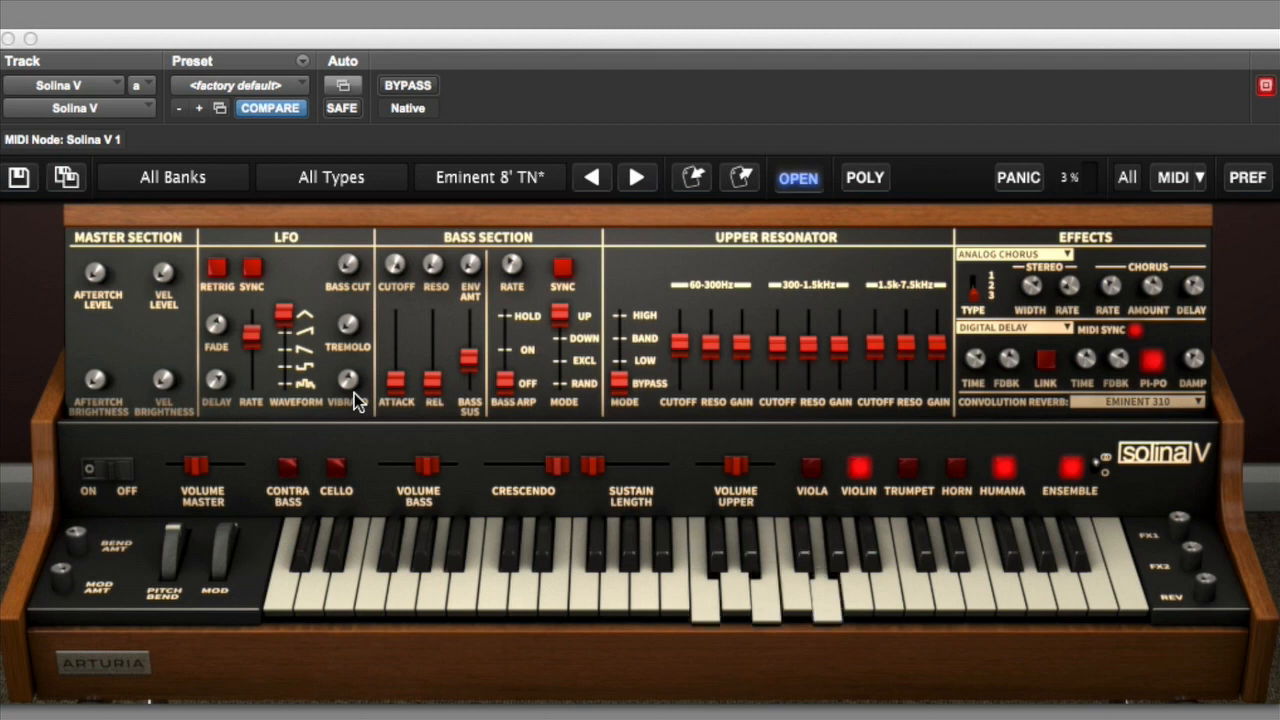
left_click_drag(351, 386, 352, 357)
- Isolate the Humana voice without Violin or Ensemble, setting the upper sustain to about 1113 ms and the crescendo to mid-range
left_click(856, 468)
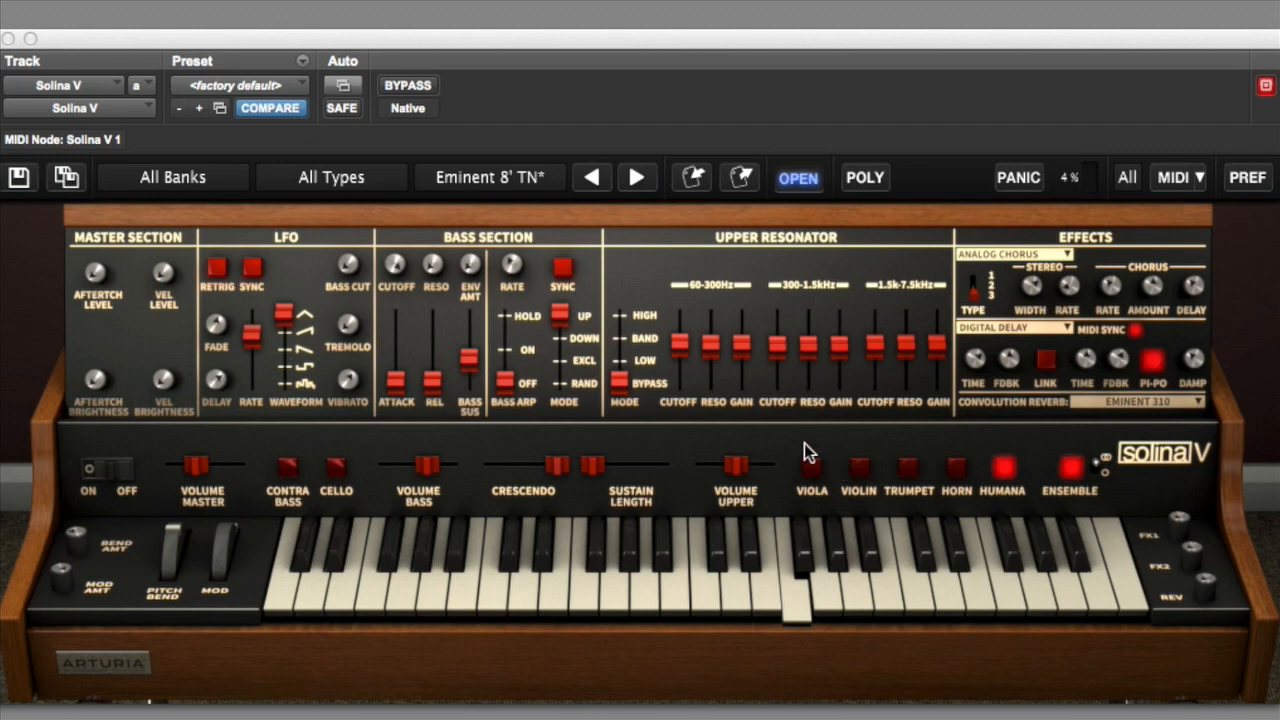
left_click(1070, 474)
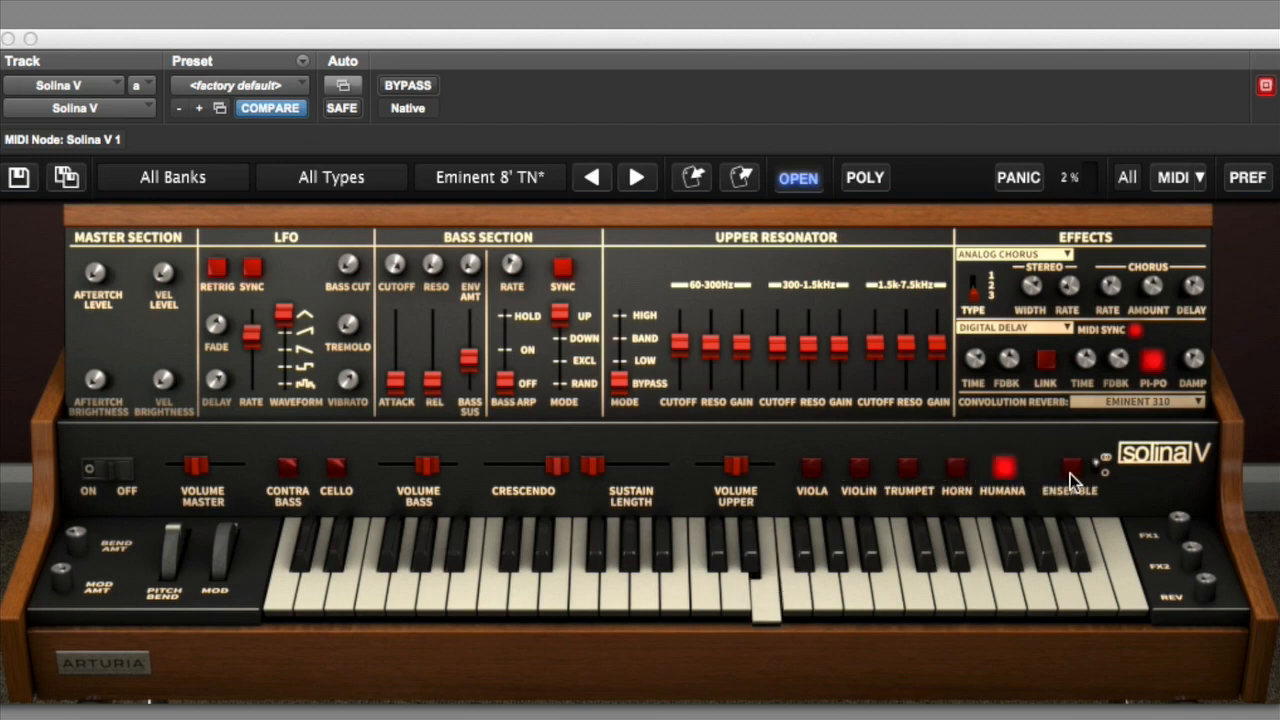
left_click_drag(603, 470, 688, 466)
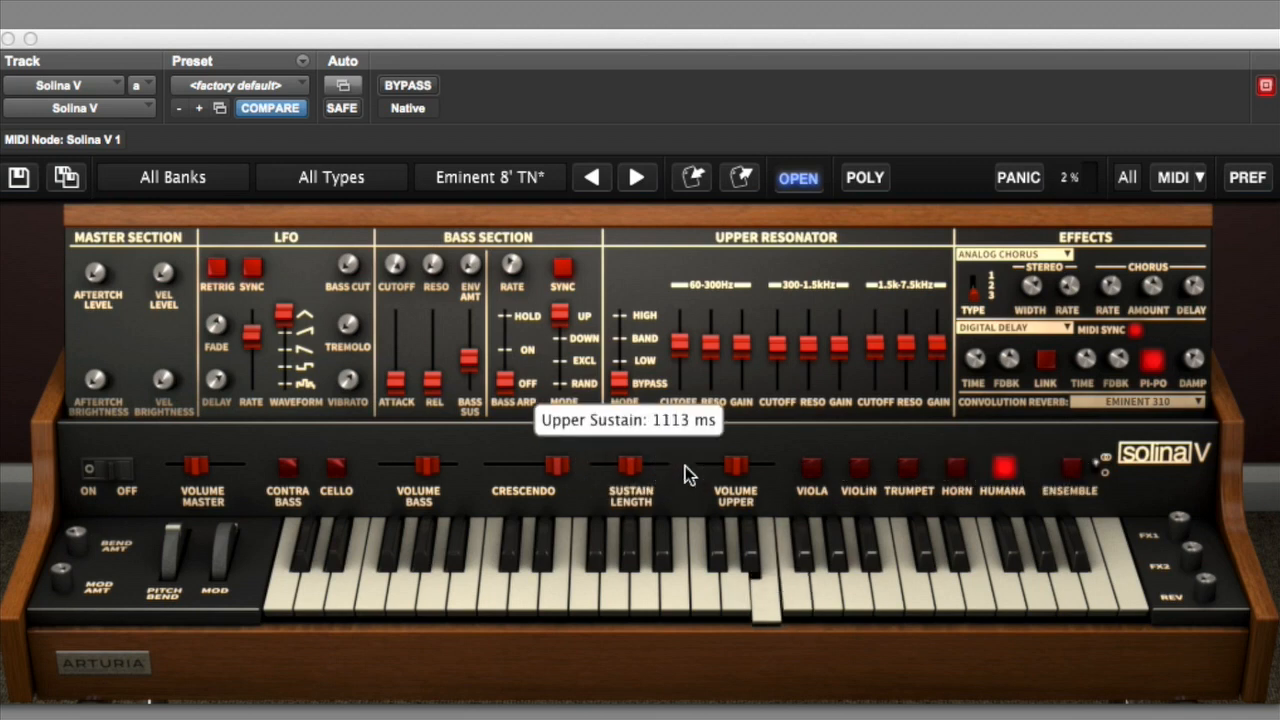
left_click(521, 462)
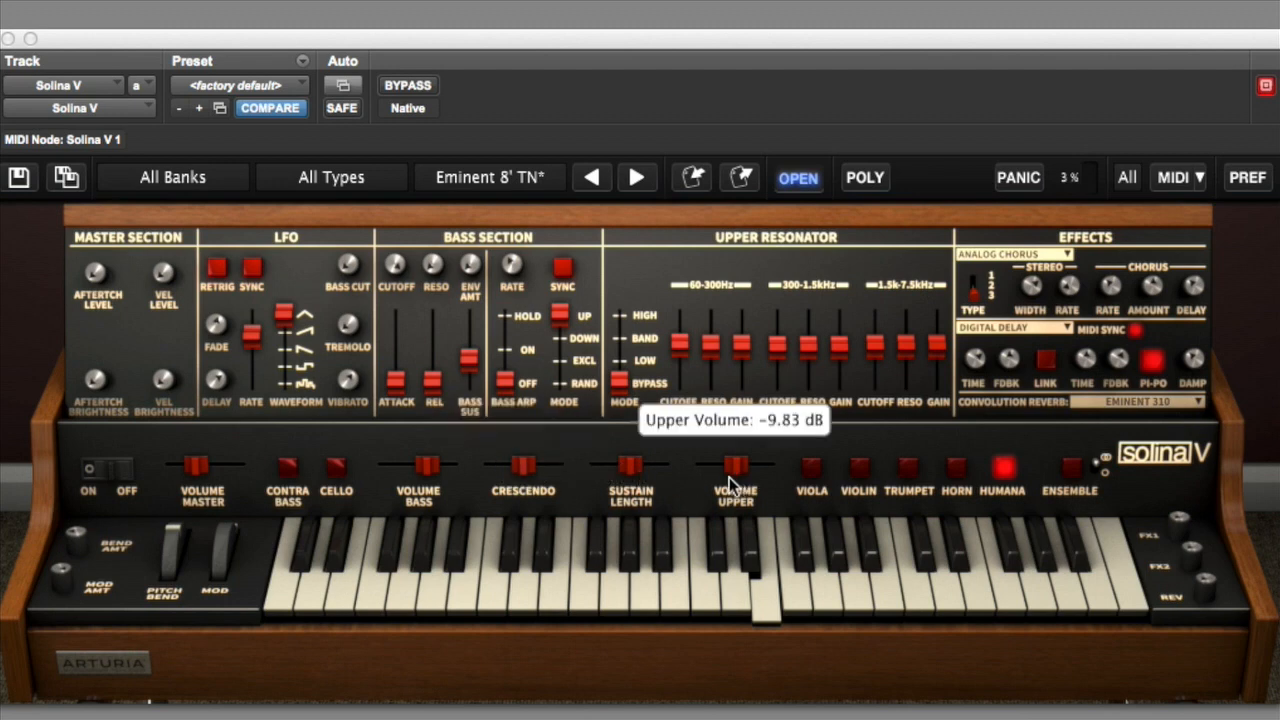
- Lower the LFO fade and audition the tremolo by raising its amount and reducing it again
left_click_drag(216, 330, 293, 712)
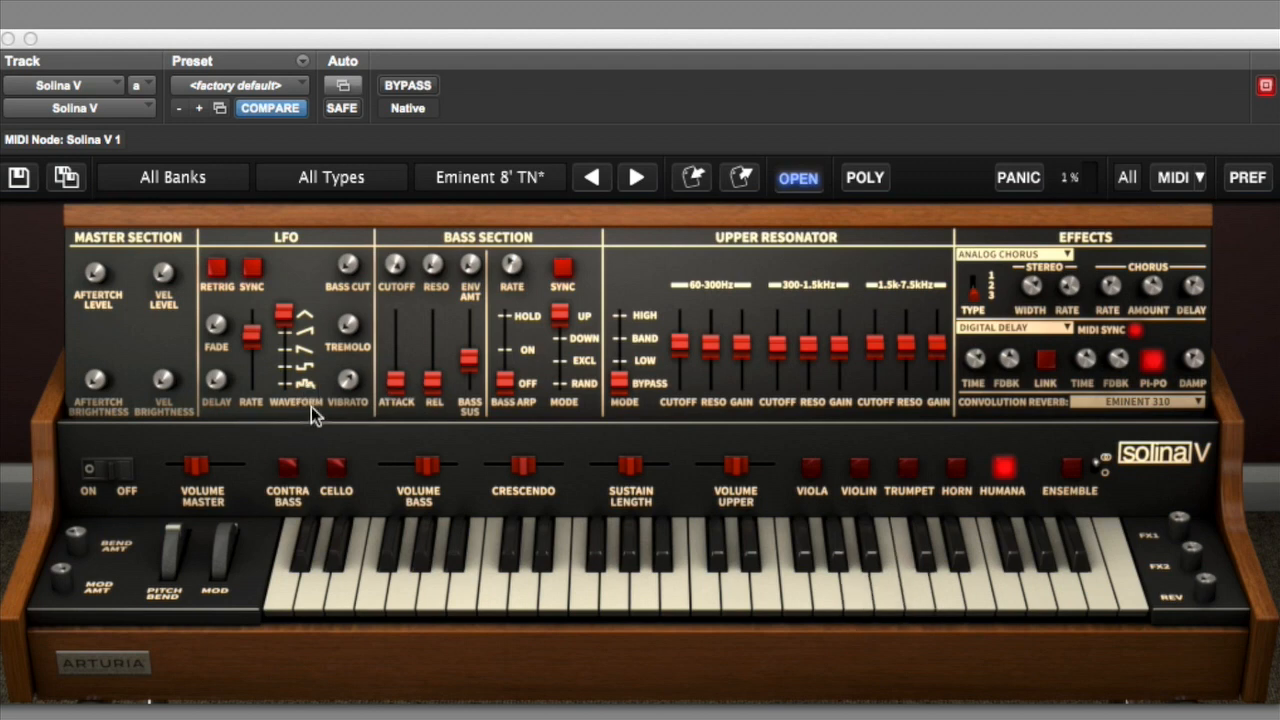
mouse_move(348, 383)
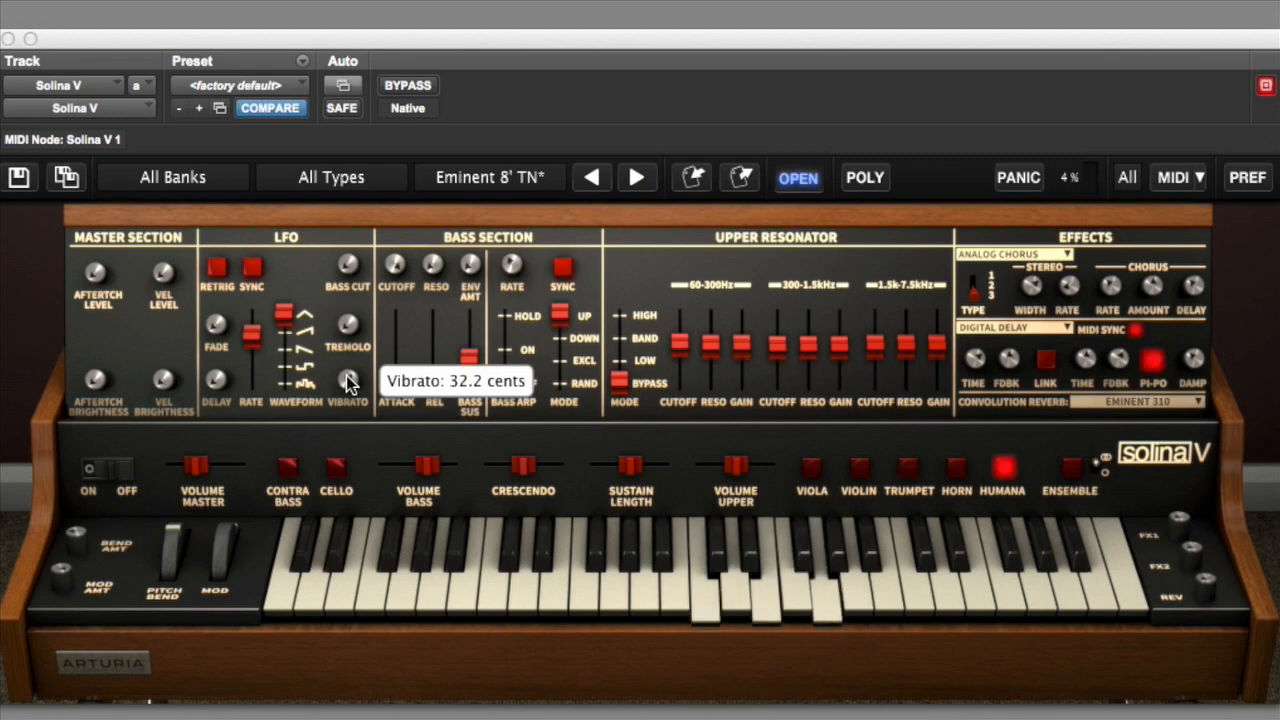
left_click_drag(348, 325, 317, 142)
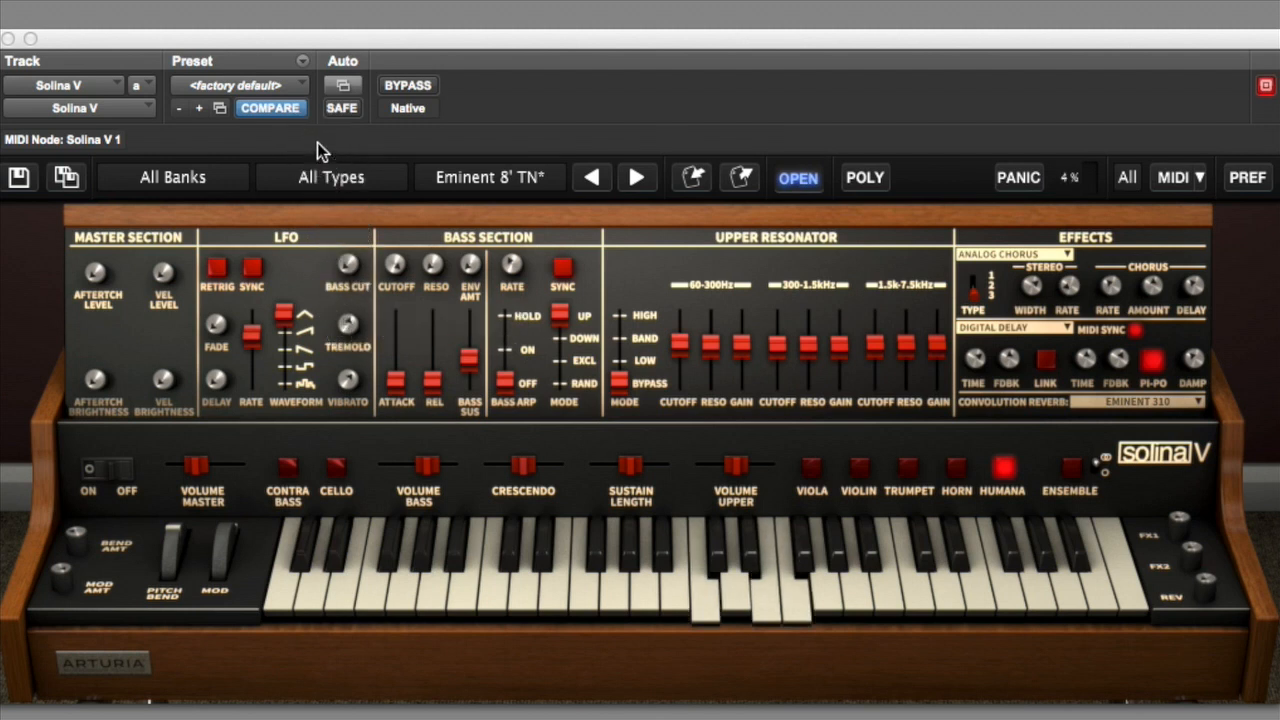
left_click_drag(348, 328, 370, 436)
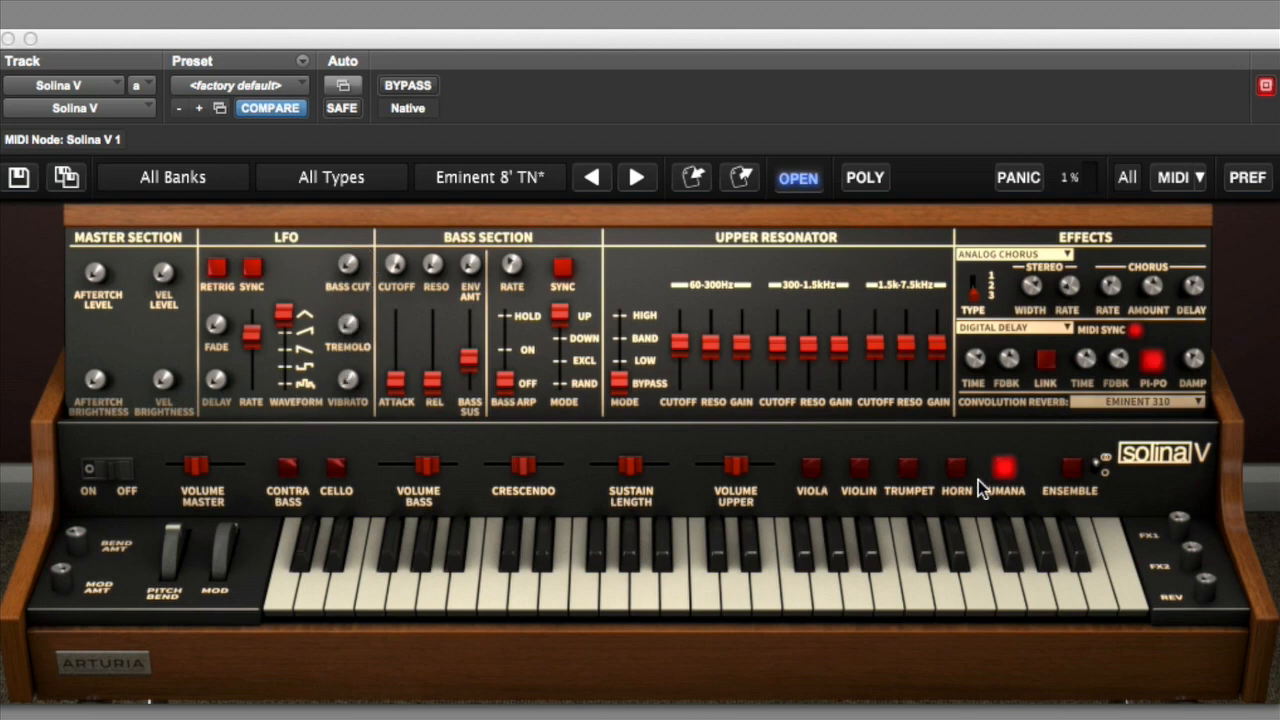
- Turn off the Humana voice and run the Contra Bass and Cello through the bass arpeggiator in Hold mode
left_click(1005, 470)
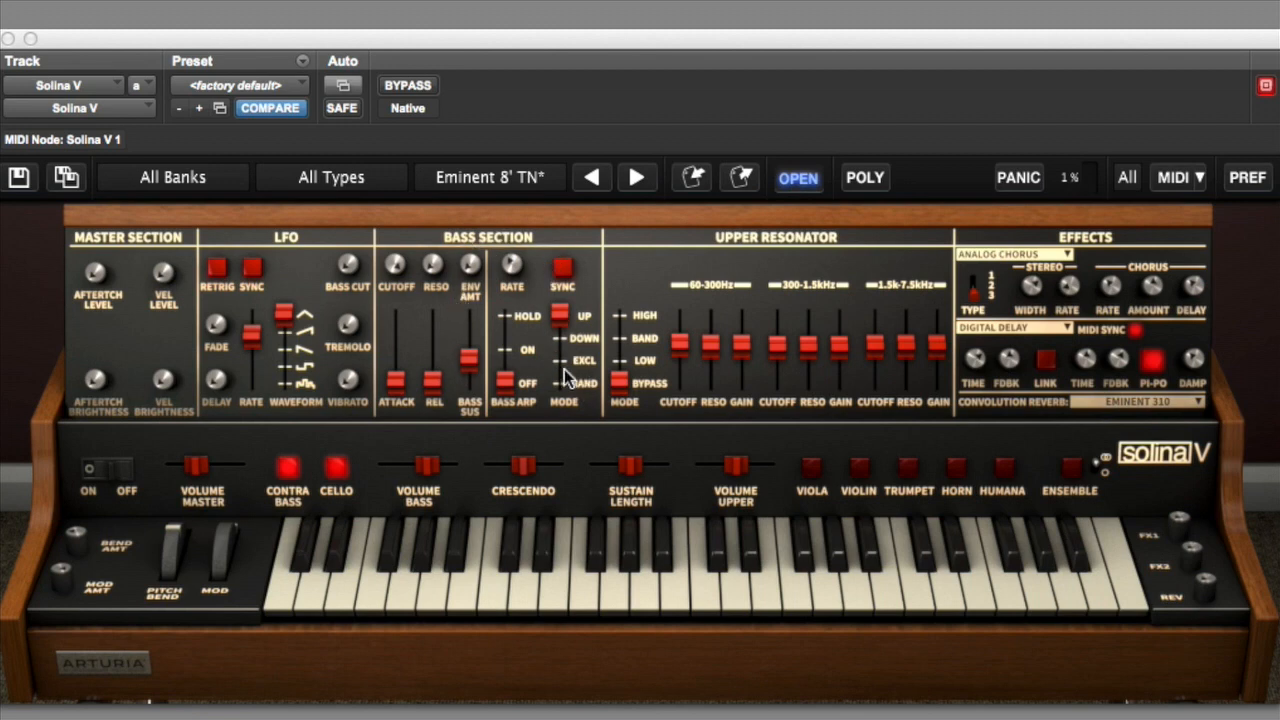
left_click(506, 350)
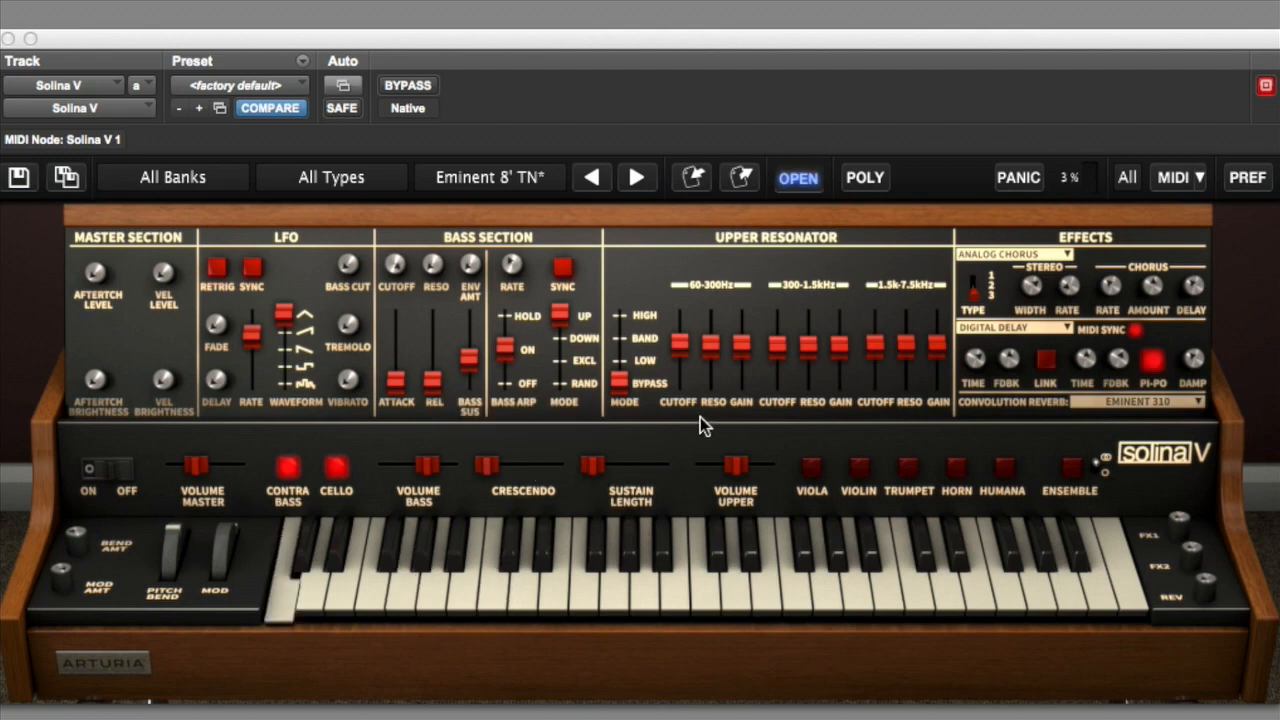
left_click(504, 318)
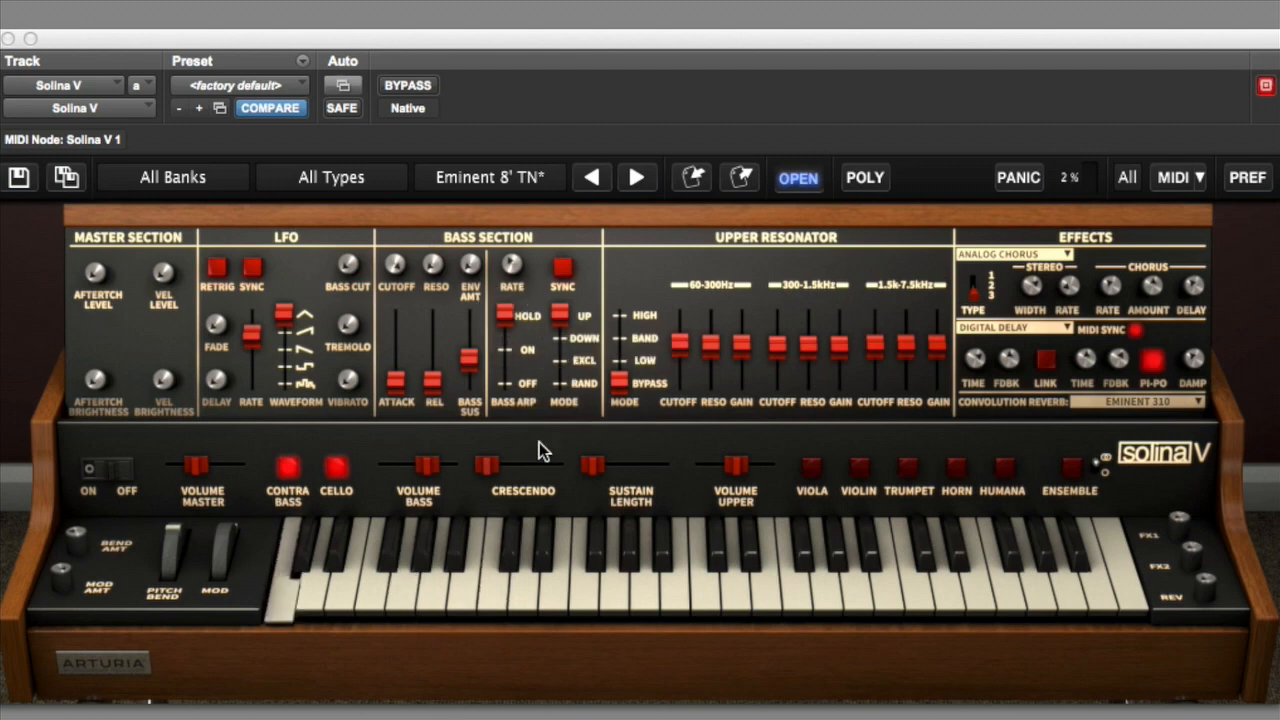
- Add the Violin voice with the Ensemble effect and raise the upper sustain length to mid-range
left_click(860, 470)
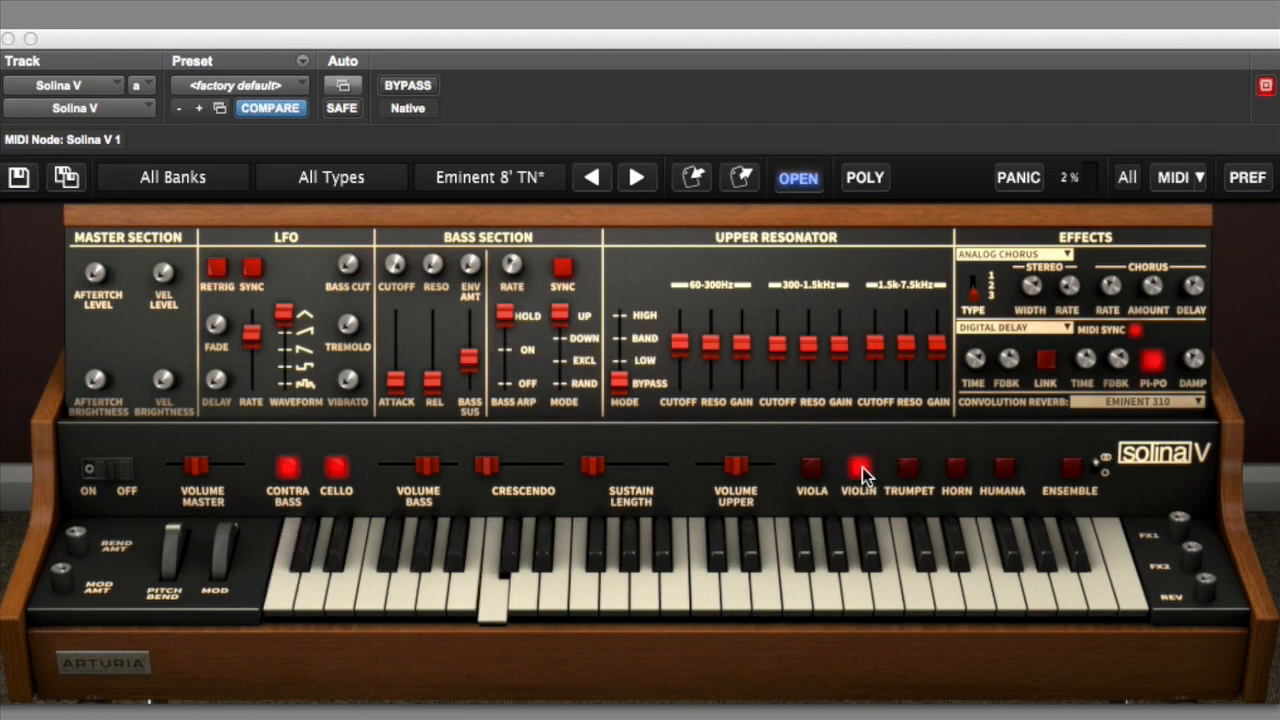
left_click(1070, 467)
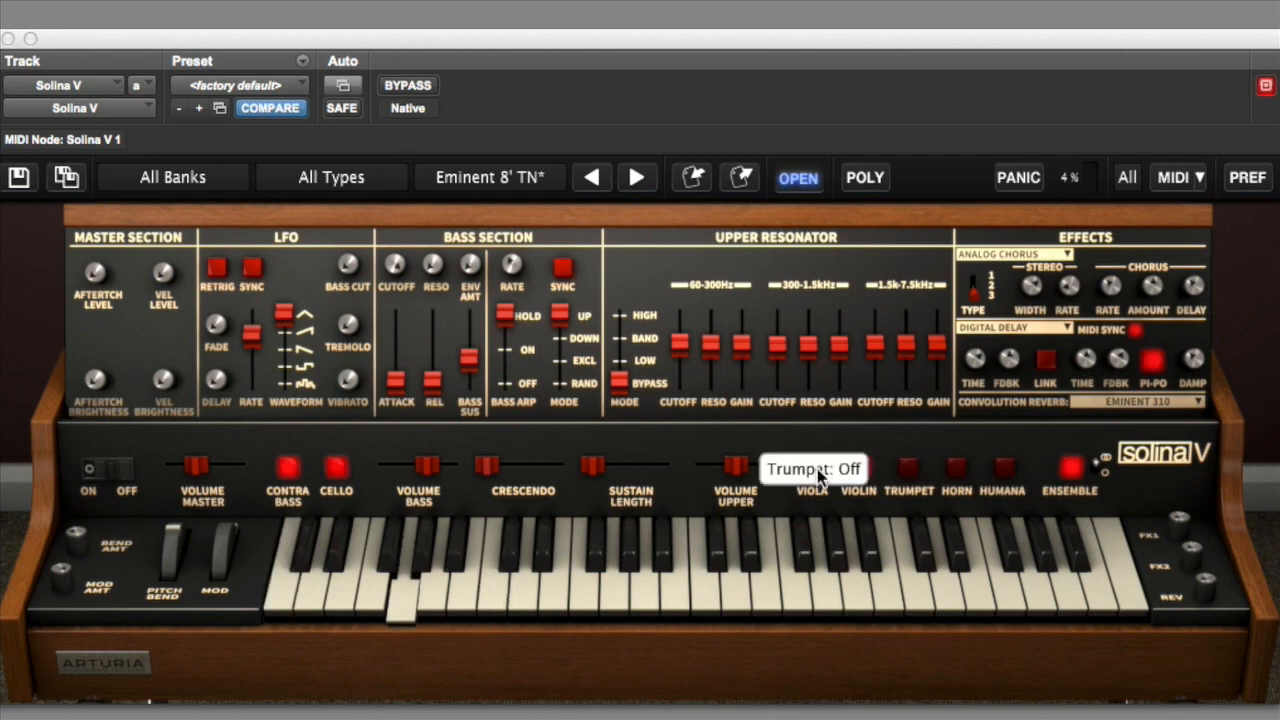
left_click_drag(628, 473, 668, 468)
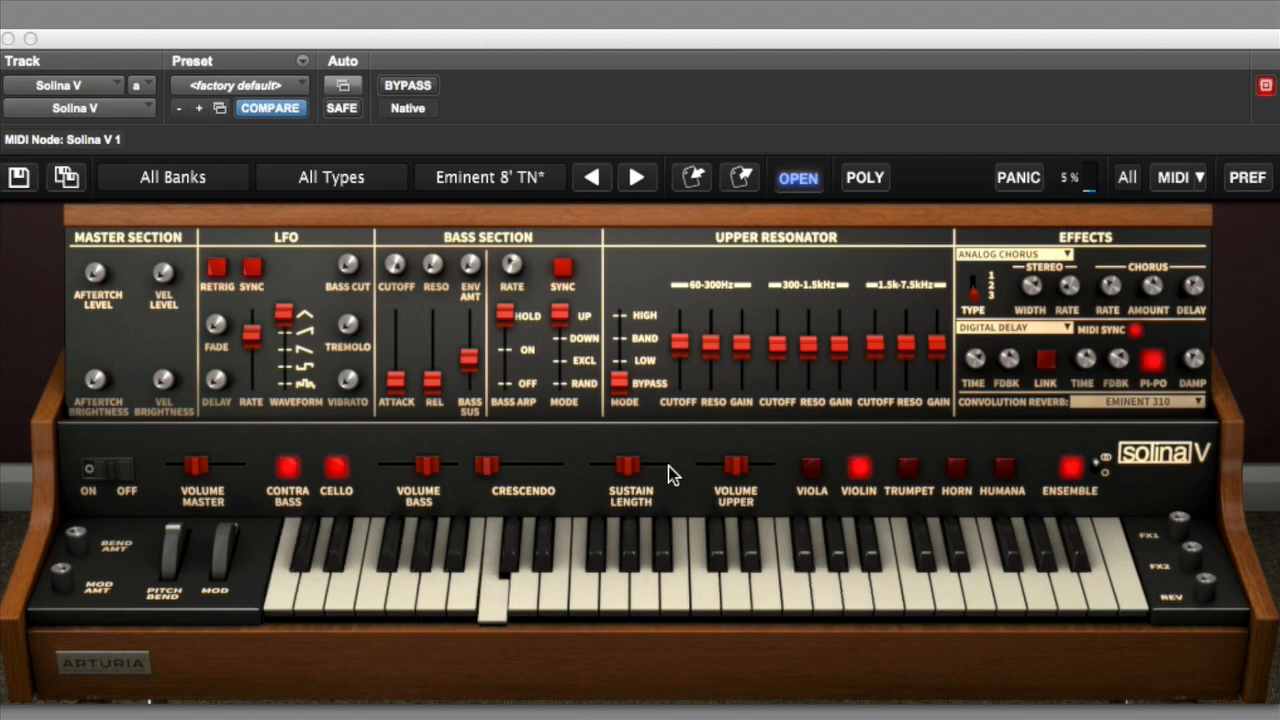
- Stop the bass arpeggiator and restart it in Hold mode
left_click(511, 379)
left_click(512, 386)
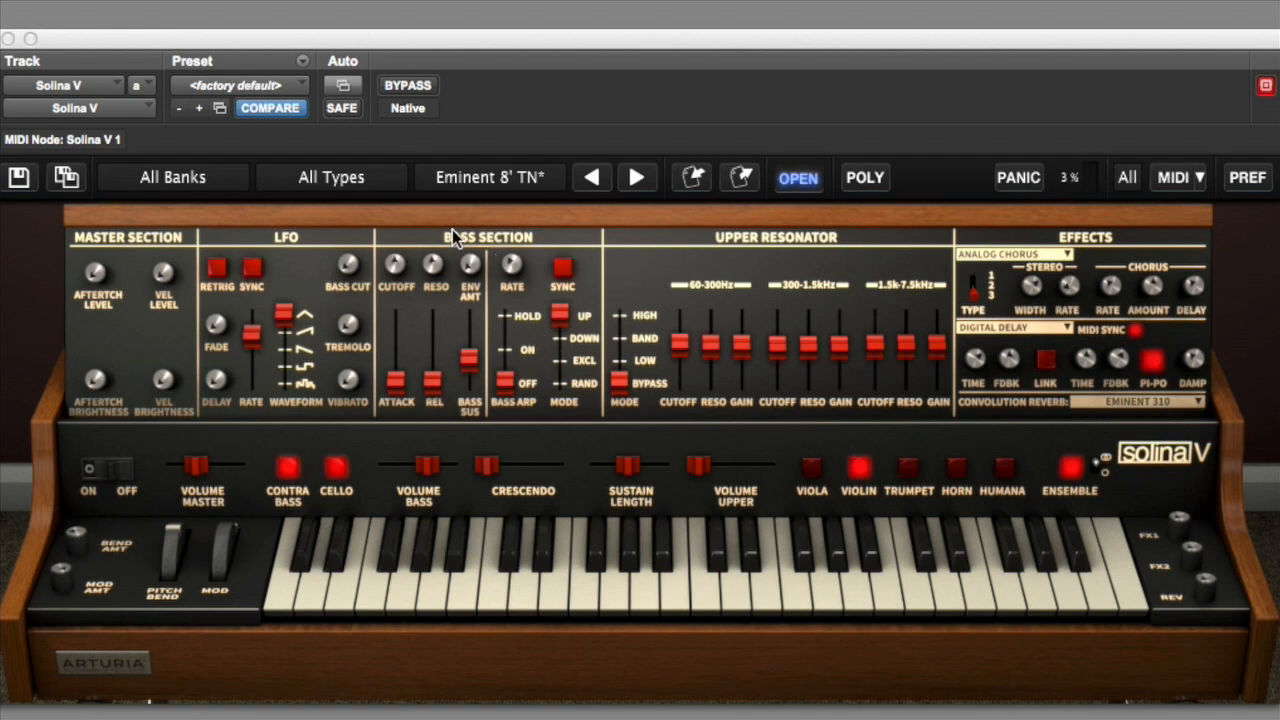
left_click(502, 349)
left_click(512, 313)
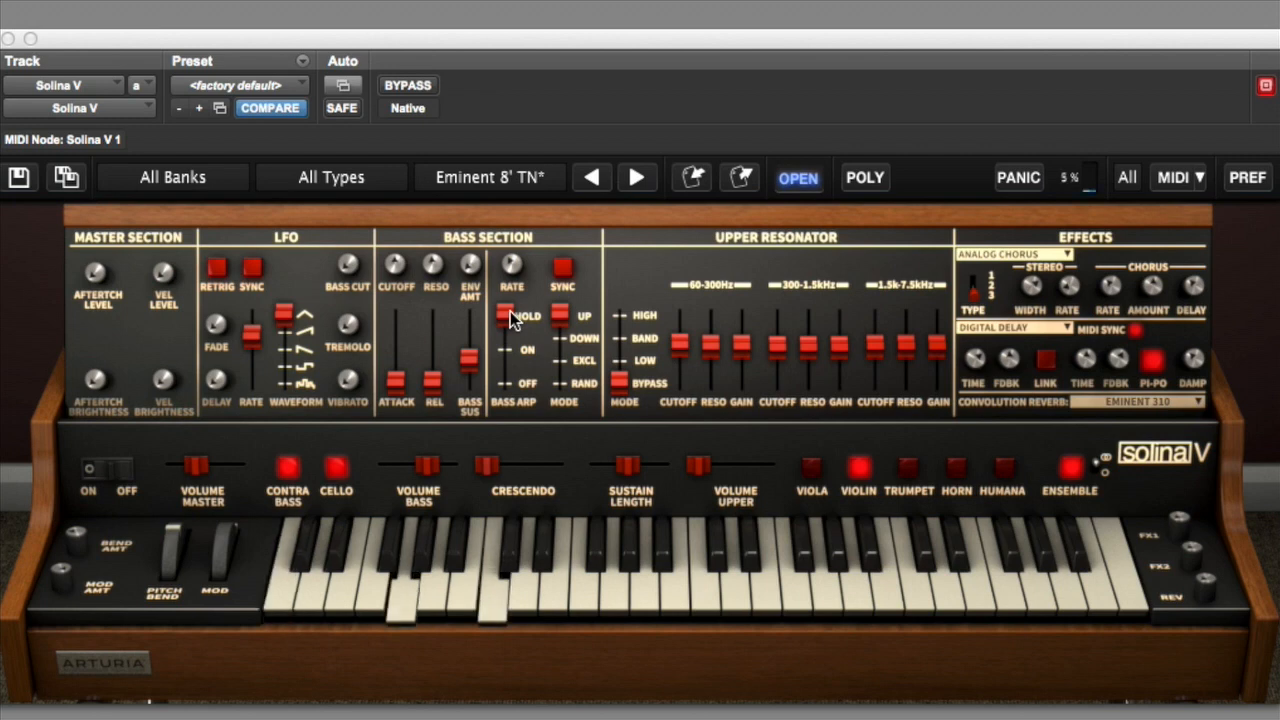
- Shape the bass filter with a higher envelope amount, a lower cutoff and a VCF release of about 208 ms
left_click_drag(480, 266, 460, 118)
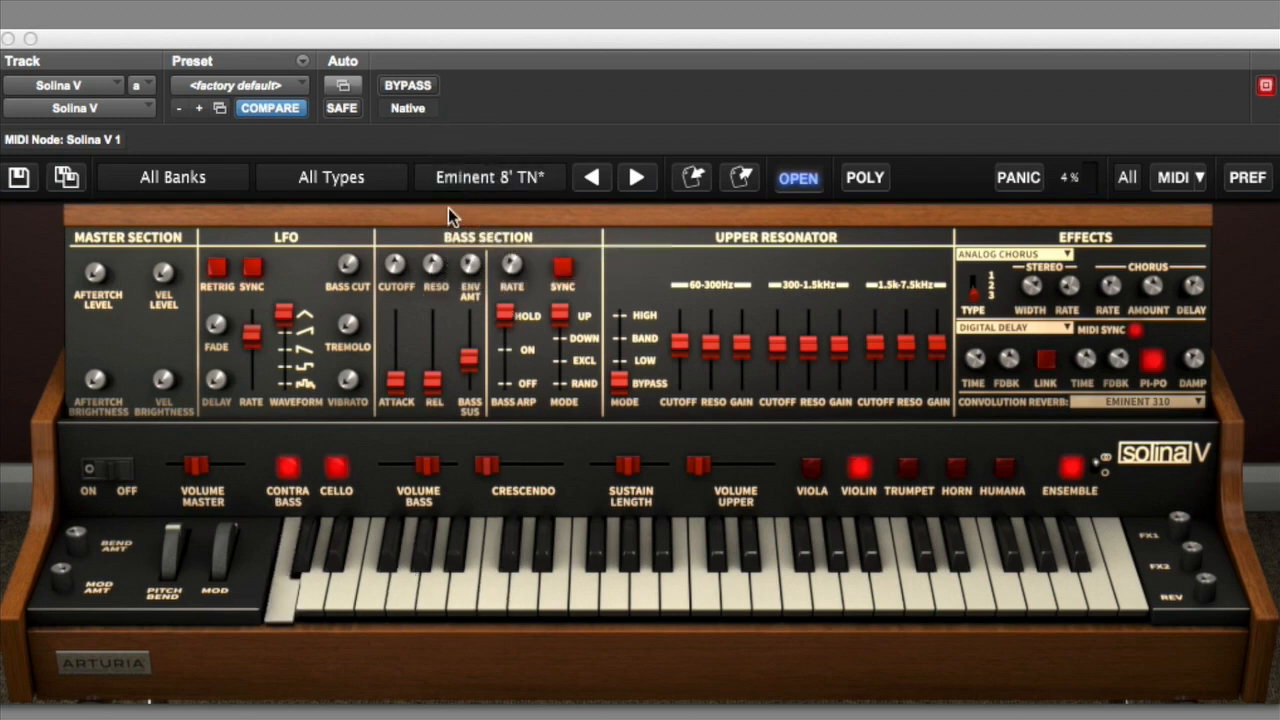
left_click_drag(395, 262, 471, 480)
left_click_drag(433, 378, 395, 360)
left_click_drag(467, 268, 451, 212)
left_click_drag(433, 345, 429, 390)
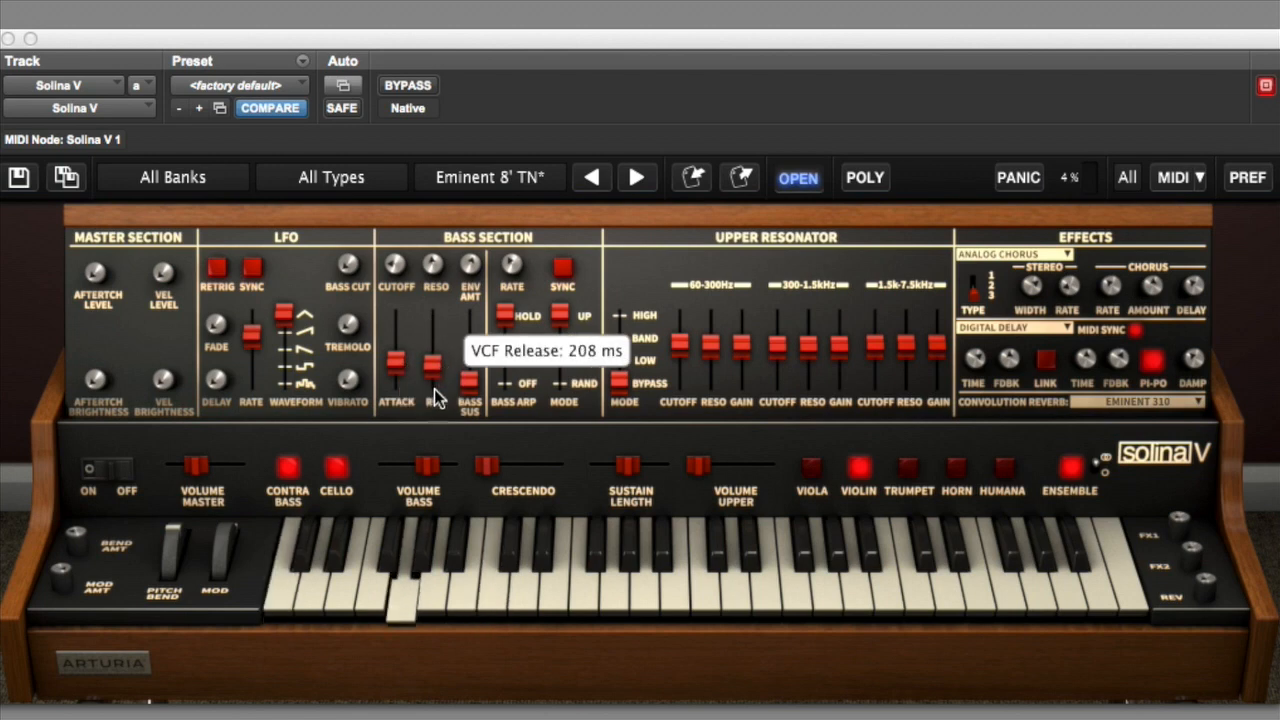
- Turn off the bass arpeggiator, reopen the bass filter with lower envelope amount and resonance and higher cutoff, and toggle the Cello voice
left_click_drag(511, 322, 506, 391)
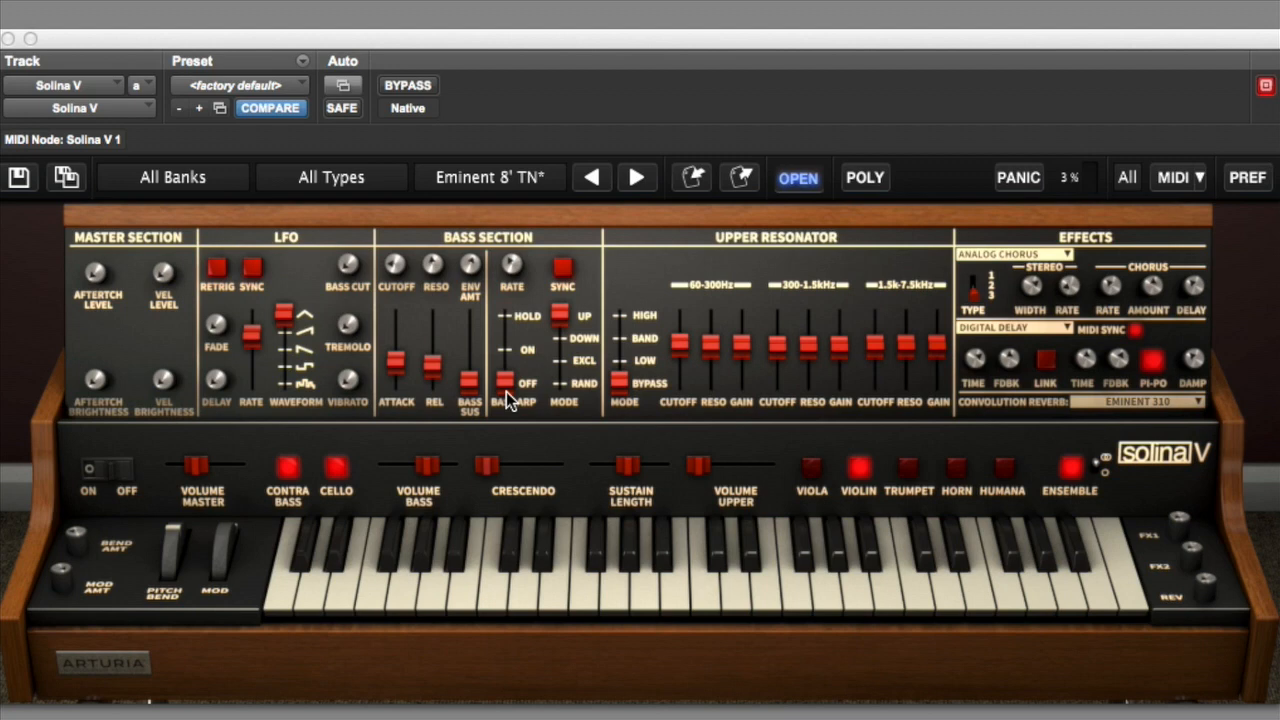
left_click_drag(471, 268, 481, 569)
left_click_drag(405, 265, 366, 48)
left_click_drag(386, 267, 386, 80)
left_click_drag(431, 261, 480, 625)
left_click(333, 468)
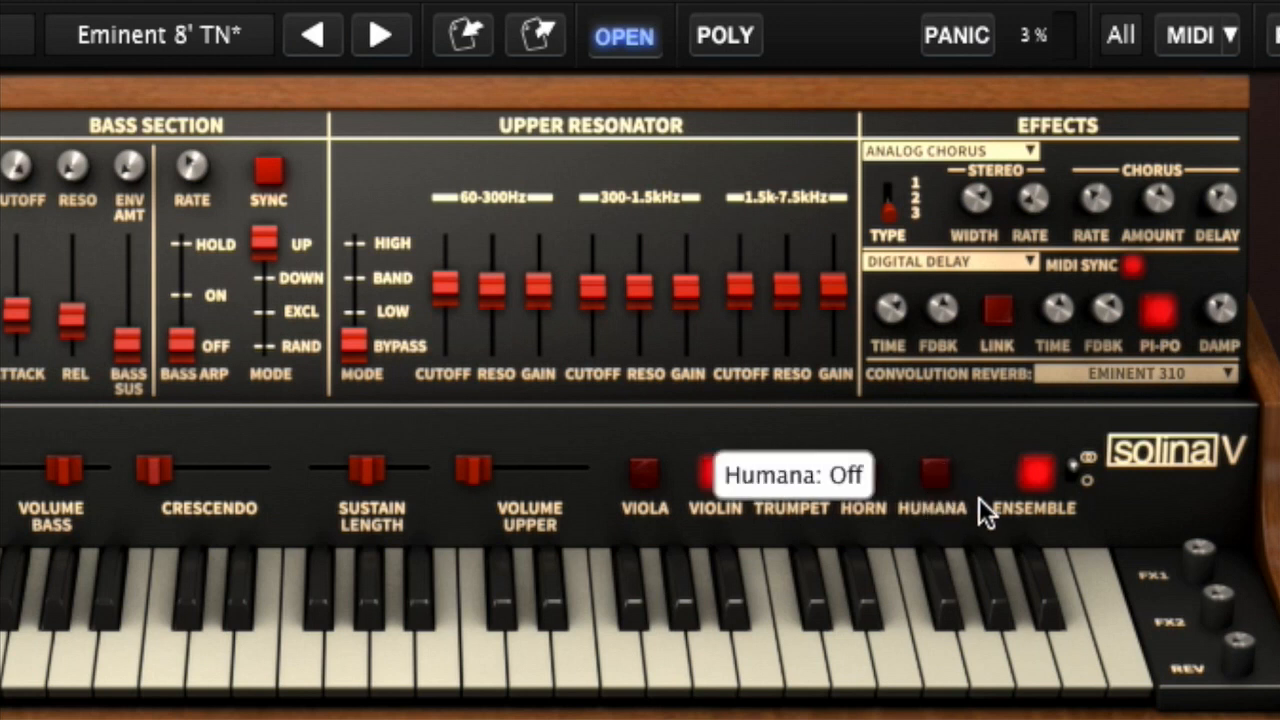
- Switch the Ensemble effect off and back on to compare the sound
left_click(1034, 472)
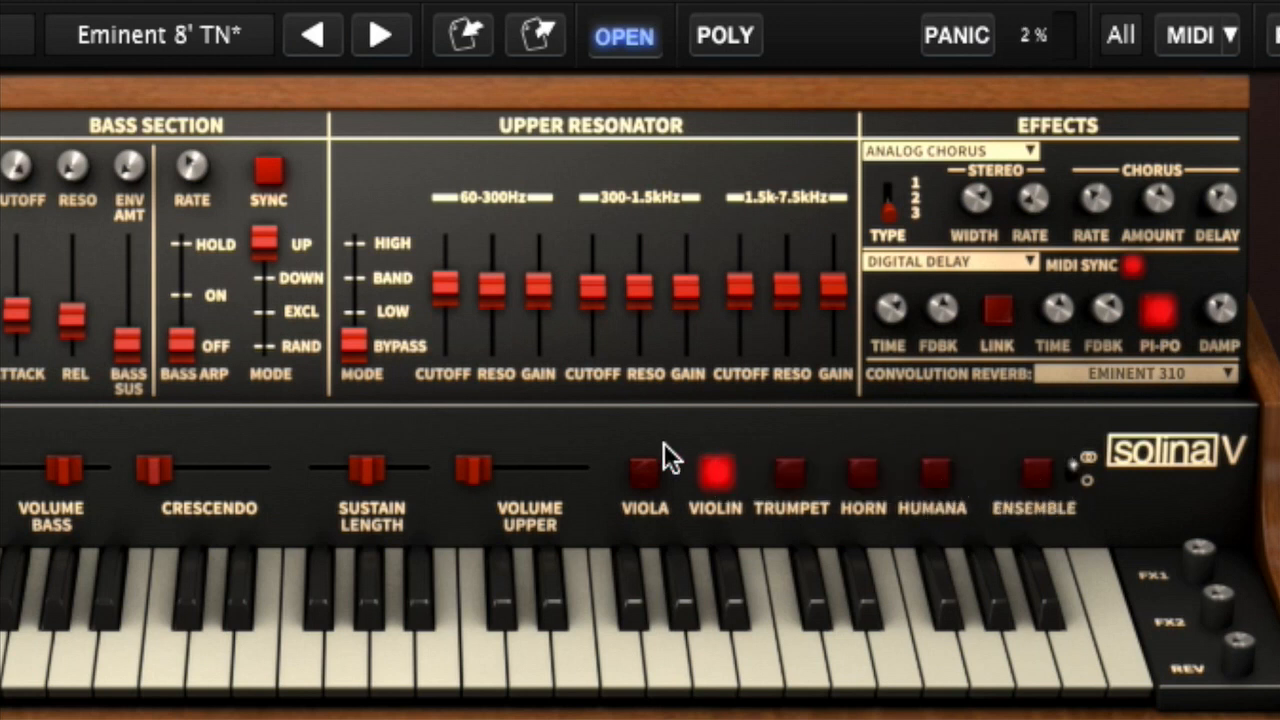
left_click(1027, 474)
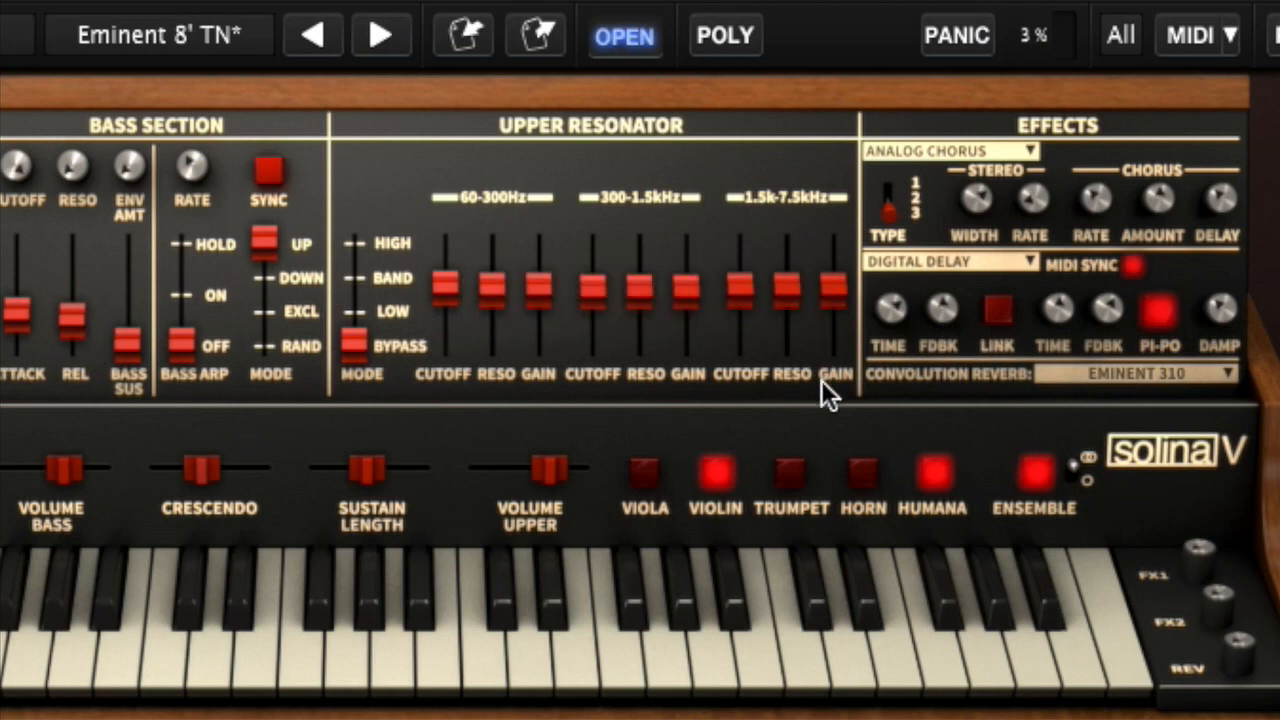
- Try the upper resonator in Band and High modes, and return its mode to Bypass
left_click(360, 311)
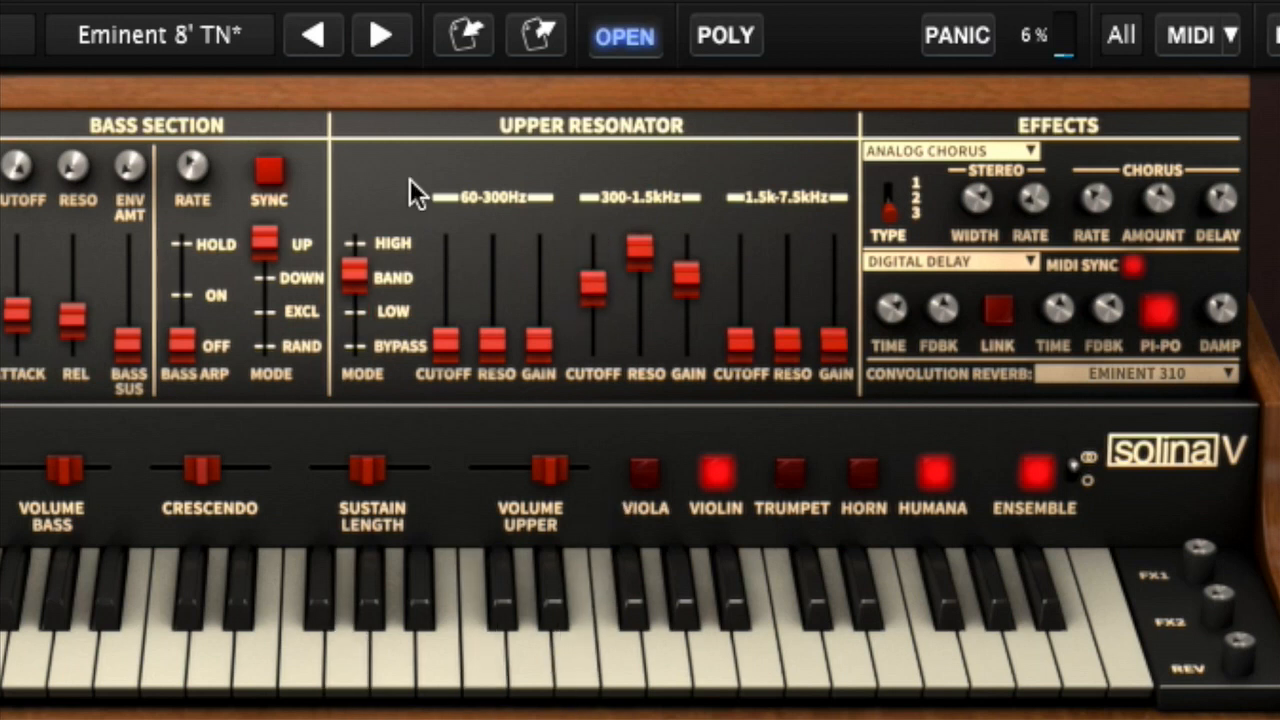
left_click_drag(354, 270, 349, 171)
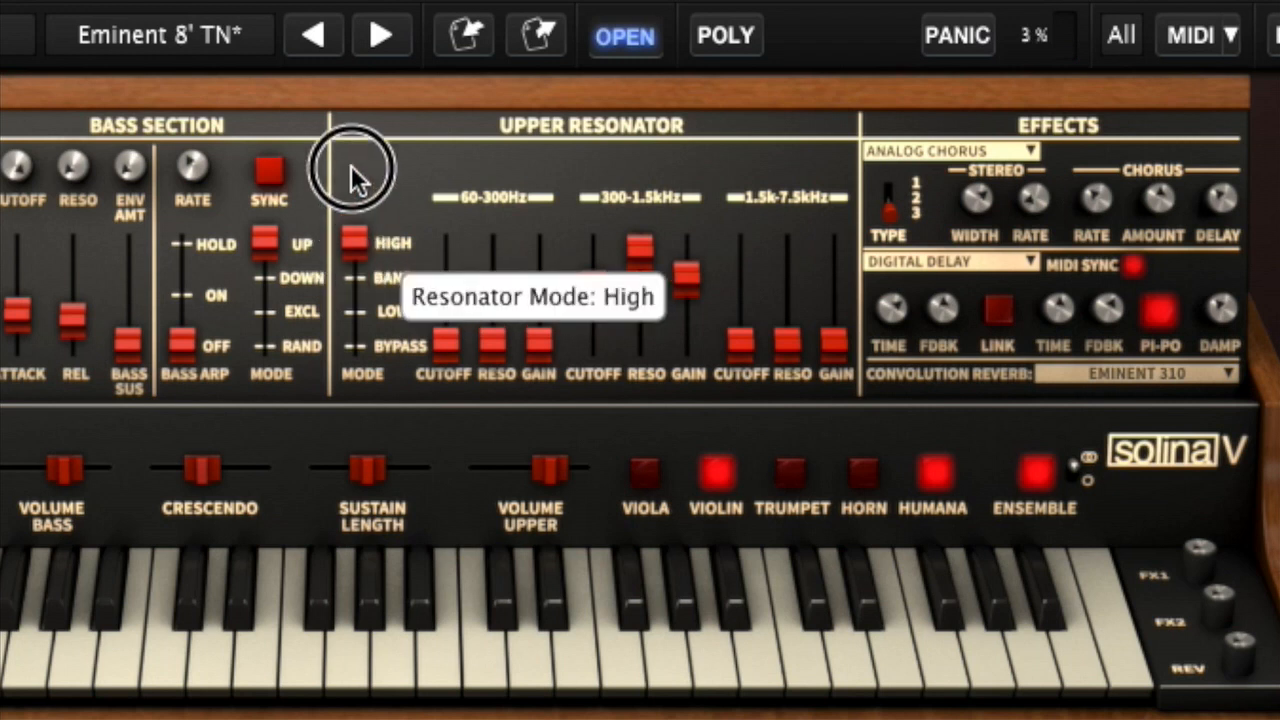
mouse_move(447, 309)
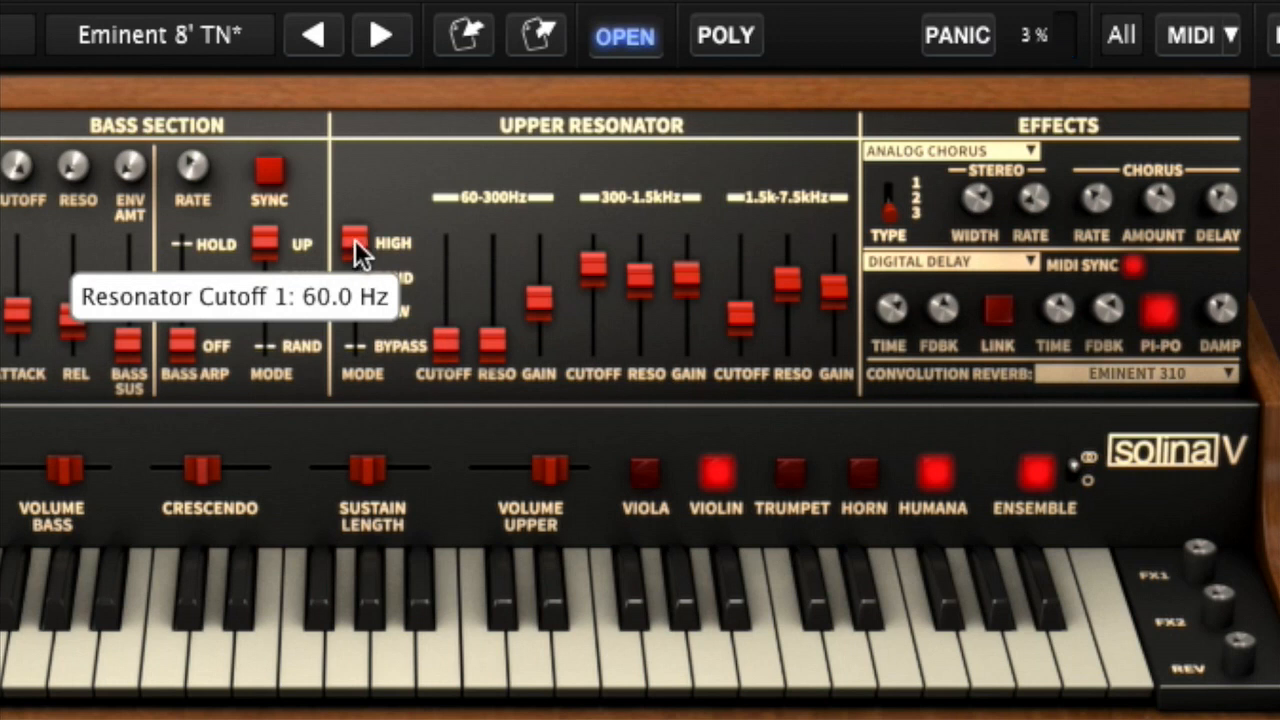
left_click_drag(355, 239, 354, 340)
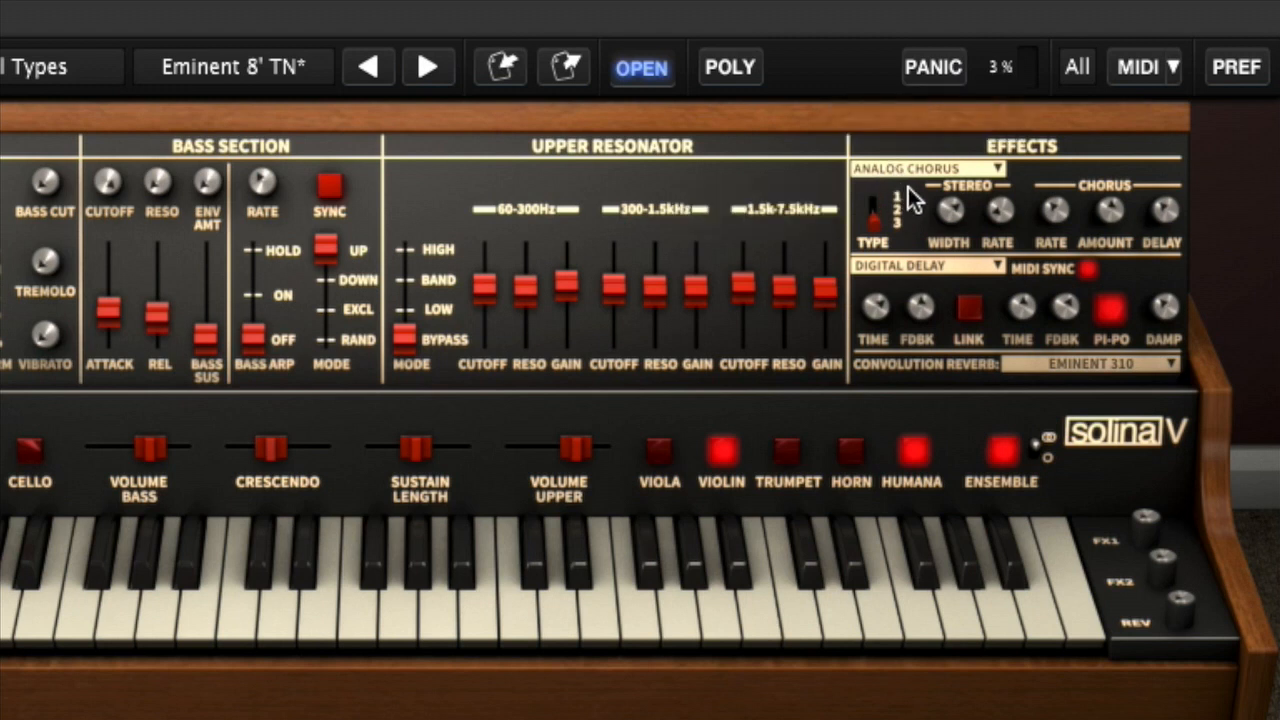
- Raise the FX 1 mix to about 65 %, switch off the Ensemble effect and lower the FX 1 mix slightly
left_click_drag(1146, 514, 1089, 242)
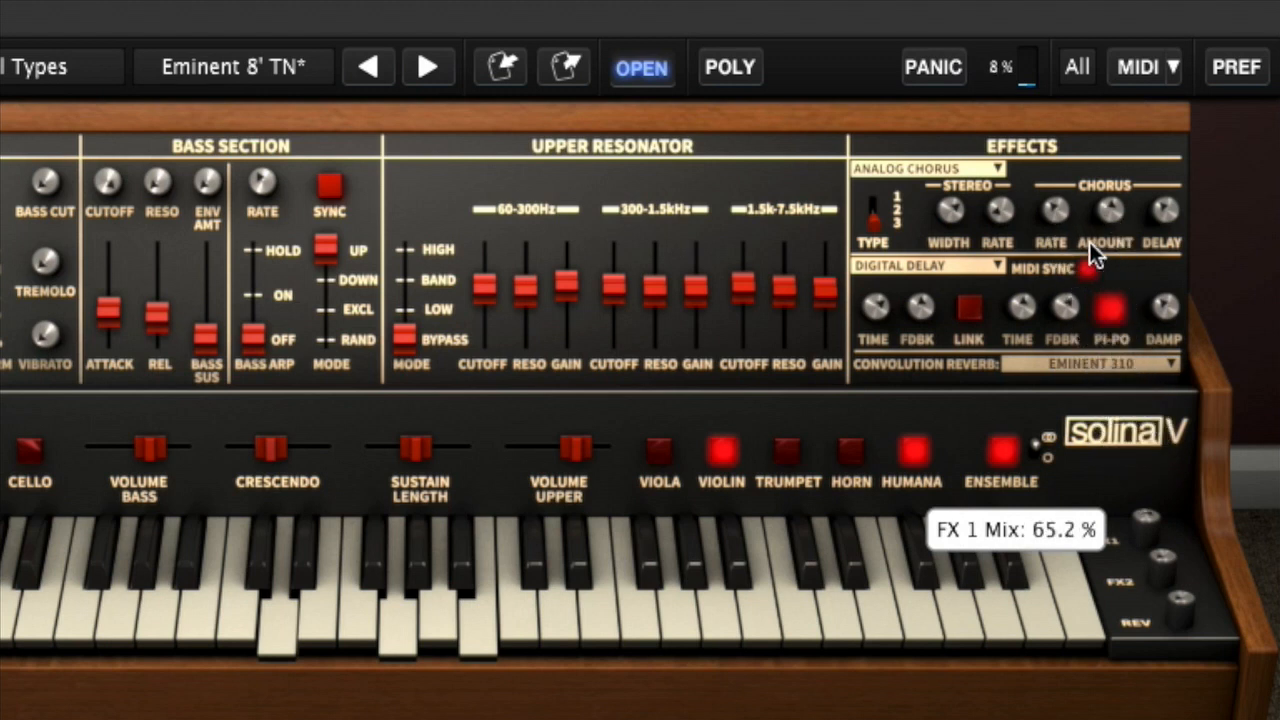
left_click(1004, 452)
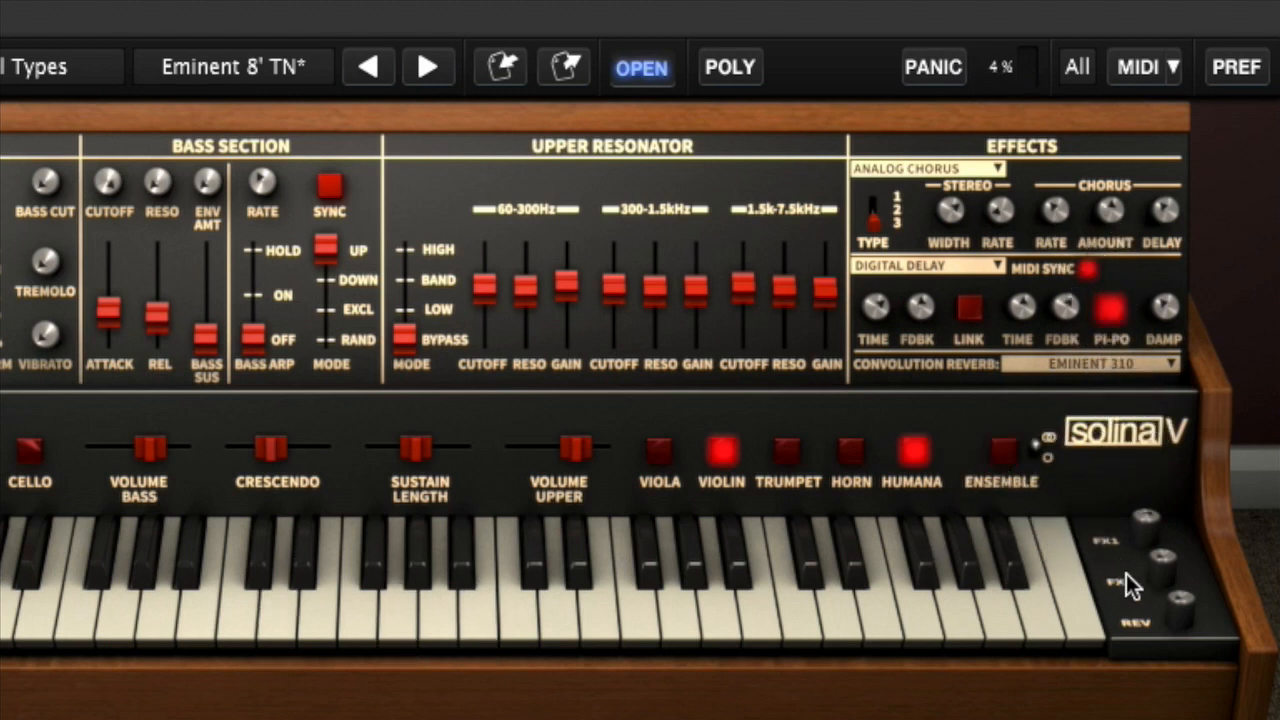
left_click_drag(1140, 520, 1143, 550)
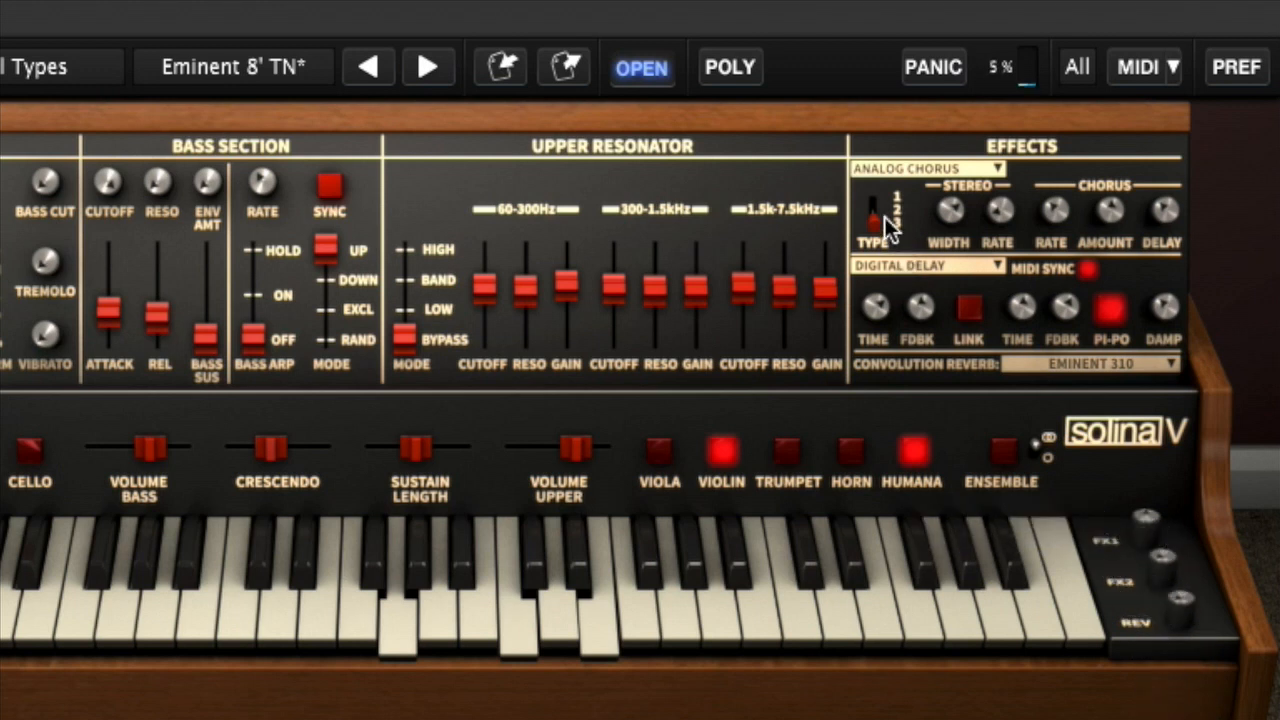
- Adjust the analog chorus by lowering the stereo rate, setting the type to 1 and raising the chorus amount
mouse_move(994, 212)
left_mouse_down()
mouse_move(981, 39)
mouse_move(973, 216)
left_mouse_up()
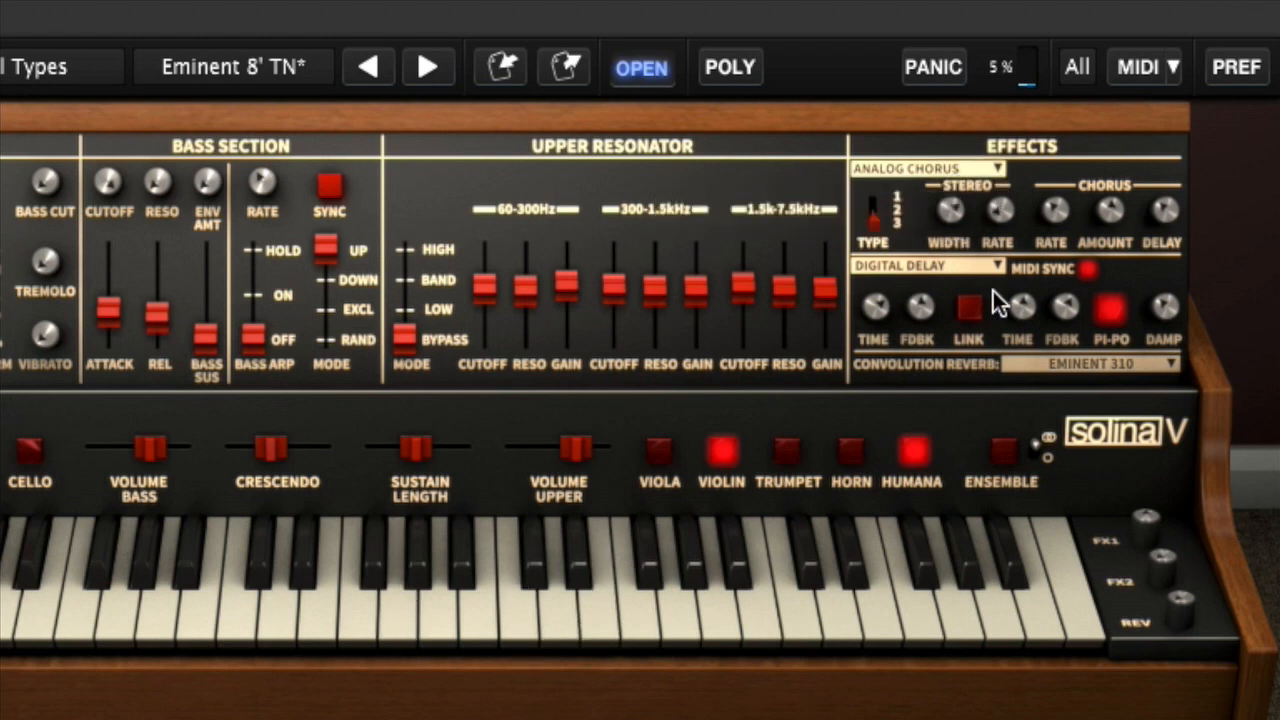
left_click_drag(875, 209, 940, 274)
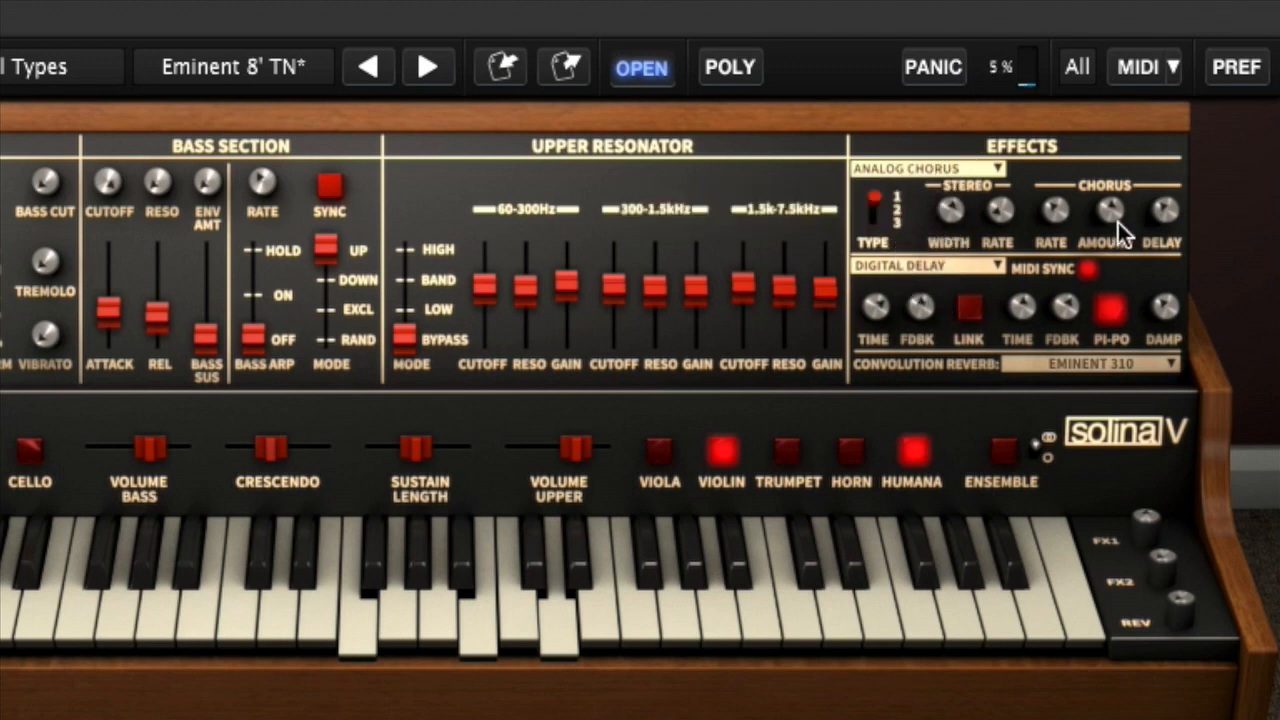
left_click_drag(1106, 204, 1099, 133)
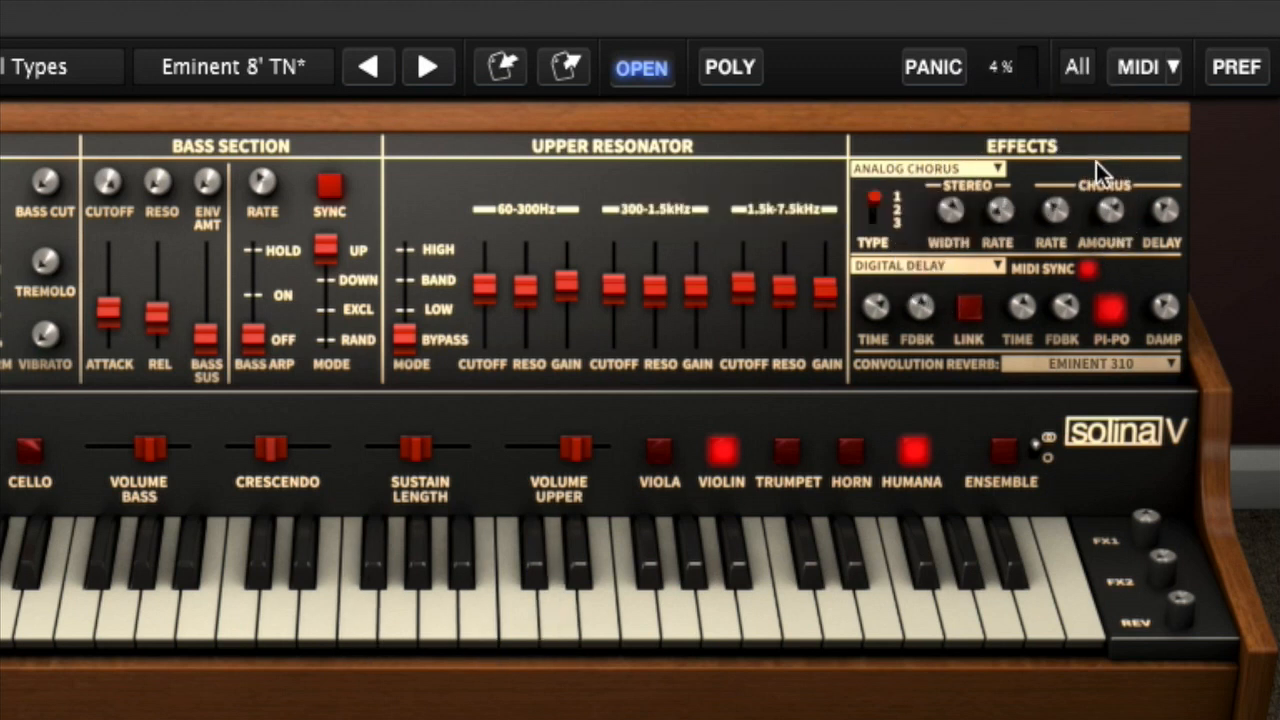
- Change the first effect to Phaser, toggle its Dual Mode and turn off the Humana voice
left_click(963, 169)
left_click(946, 236)
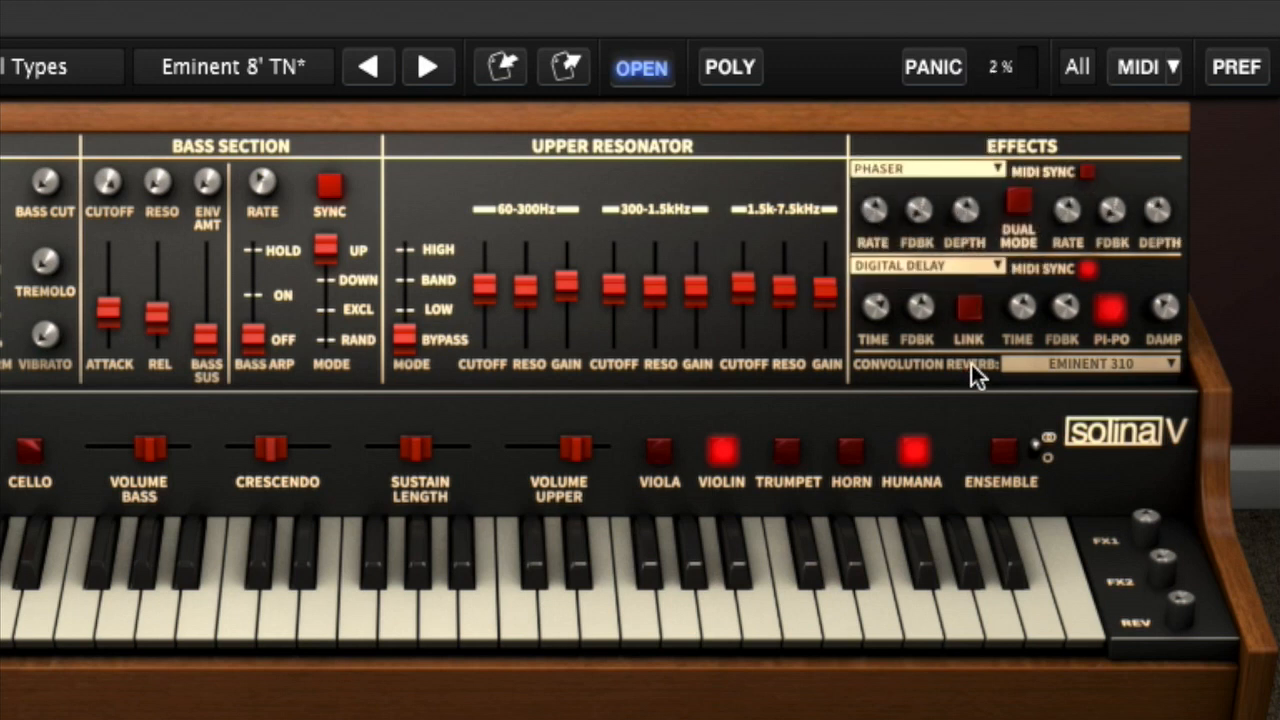
left_click(1019, 204)
left_click(914, 455)
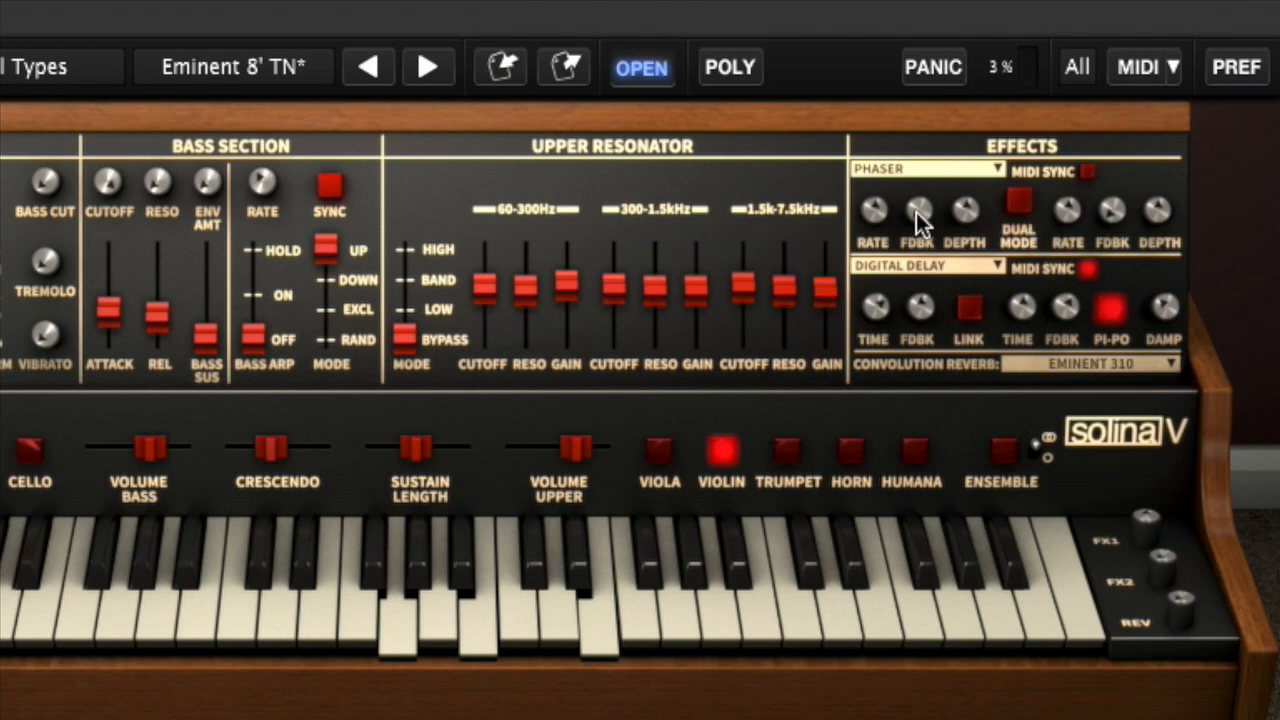
- Sweep the phaser's first rate, raise its feedback and sweep the rate of the second phaser stage
left_click_drag(885, 212, 888, 137)
left_click_drag(872, 213, 903, 391)
left_click(915, 62)
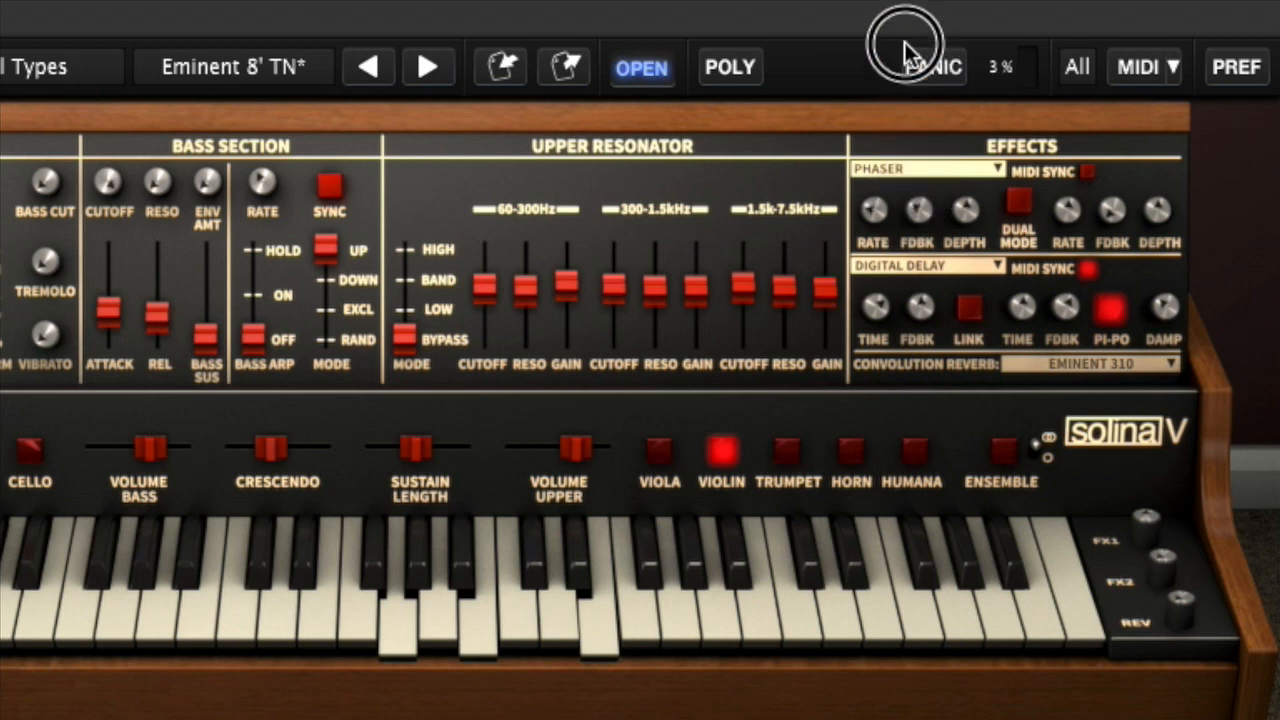
left_click(928, 211)
left_click_drag(928, 211, 979, 145)
left_click_drag(1067, 209, 1083, 332)
left_click(1083, 49)
left_click_drag(1083, 49, 1056, 0)
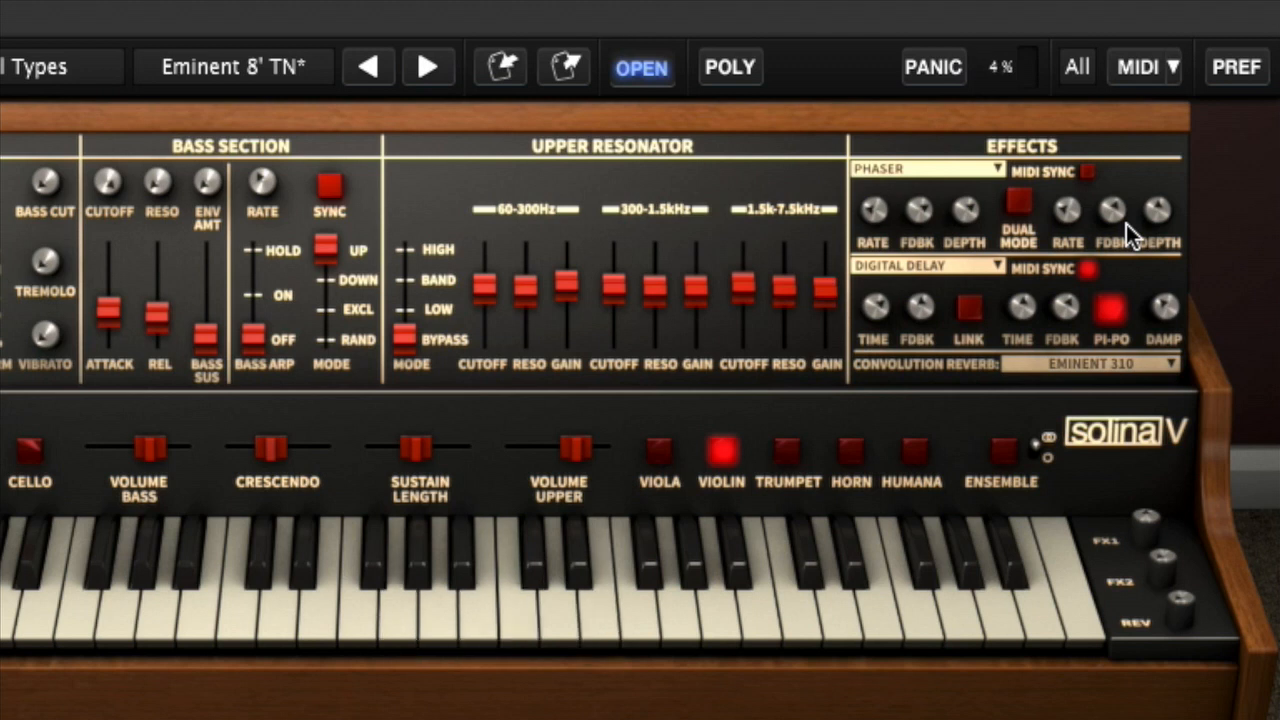
- Raise the FX 2 mix and change the second effect from Digital Delay to Analog Delay
left_click_drag(1164, 565, 1138, 372)
left_click_drag(1156, 552, 1146, 470)
left_click(980, 272)
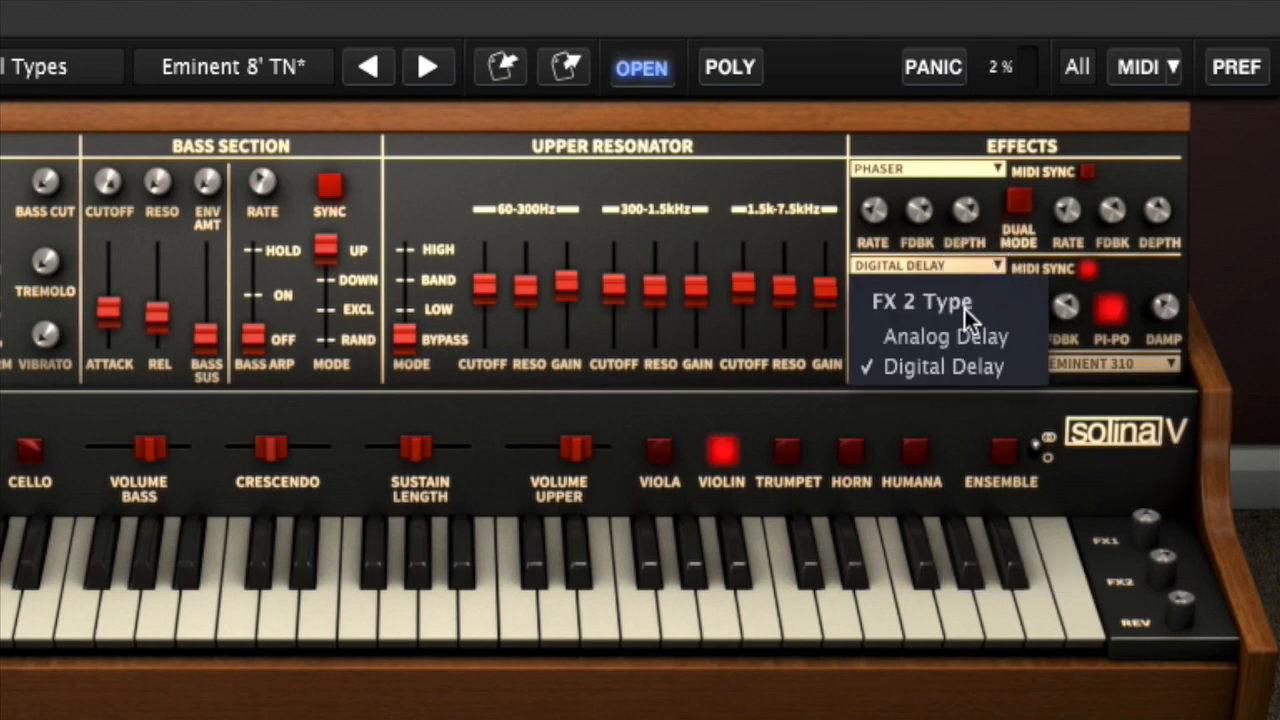
left_click(960, 334)
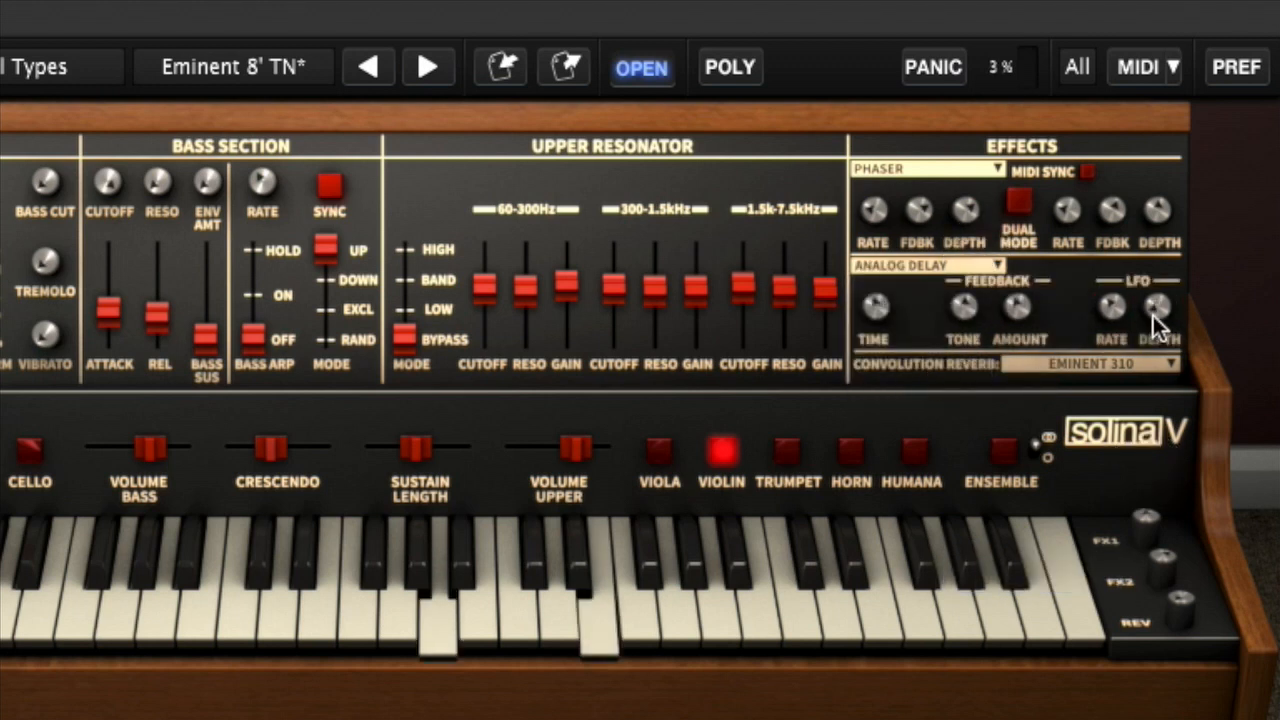
- Vary the analog delay's LFO depth, lower its LFO rate and reduce the FX 2 mix
mouse_move(1157, 312)
left_click_drag(1159, 310, 1089, 94)
left_click_drag(1151, 304, 1169, 452)
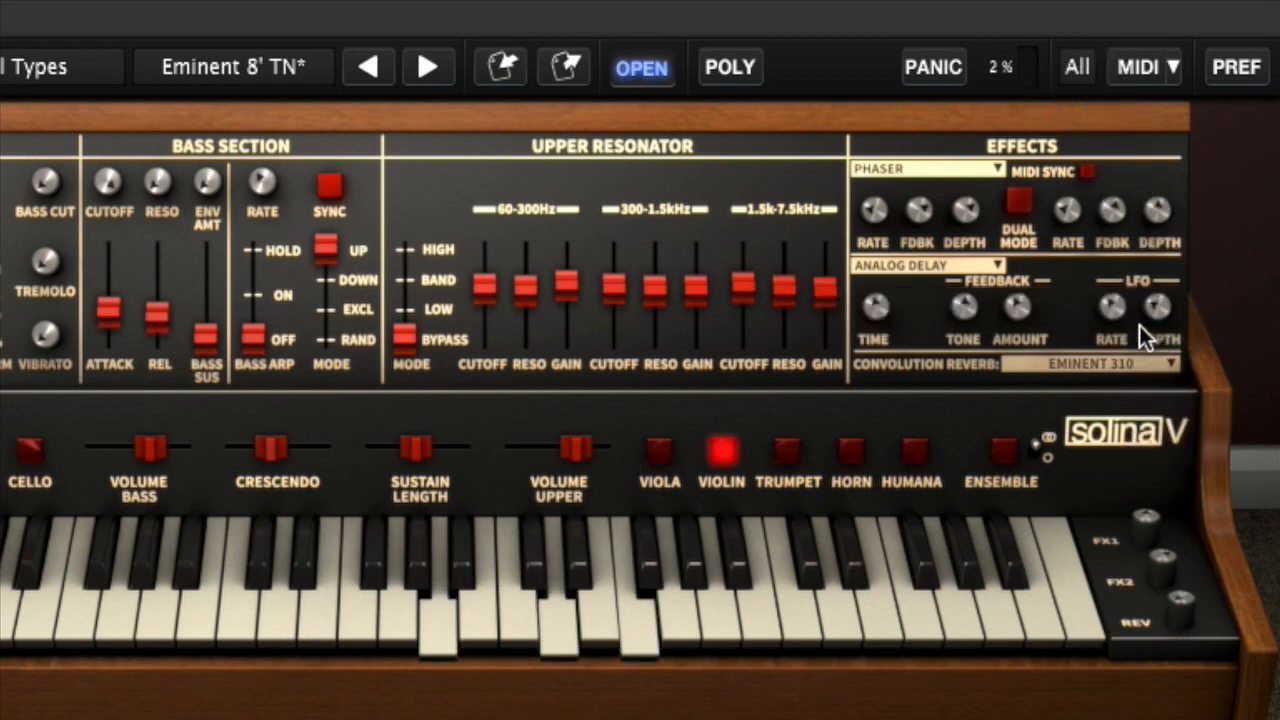
left_click_drag(1105, 309, 1103, 367)
left_click_drag(1163, 557, 1164, 628)
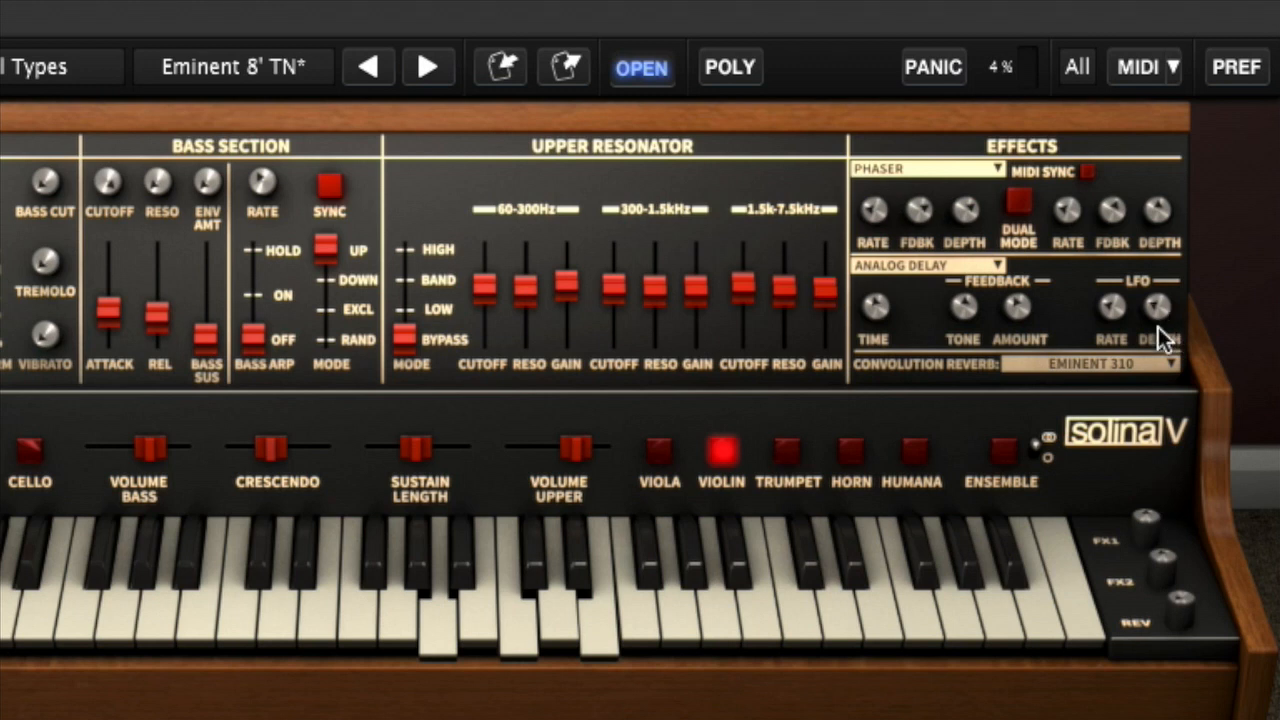
left_click_drag(1148, 301, 1156, 339)
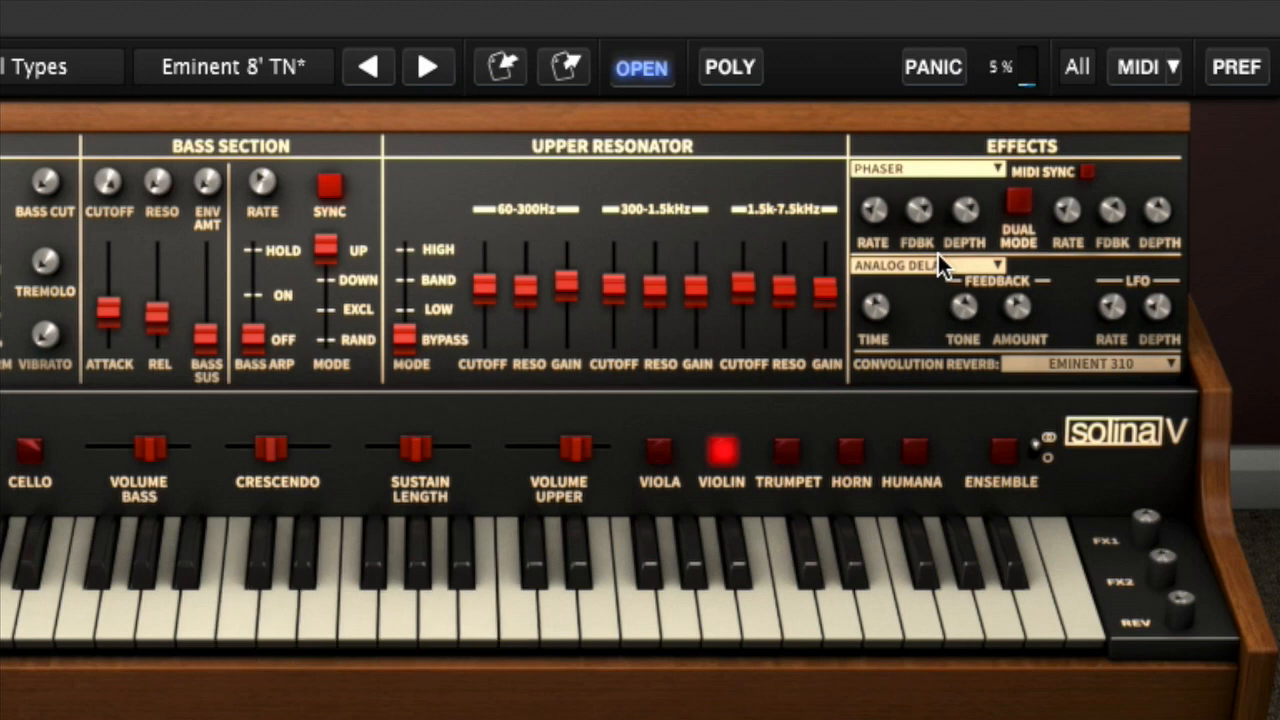
- Turn on the Ensemble effect, raise the mix of the Eminent 310 convolution reverb and trim it back slightly
left_click(1004, 454)
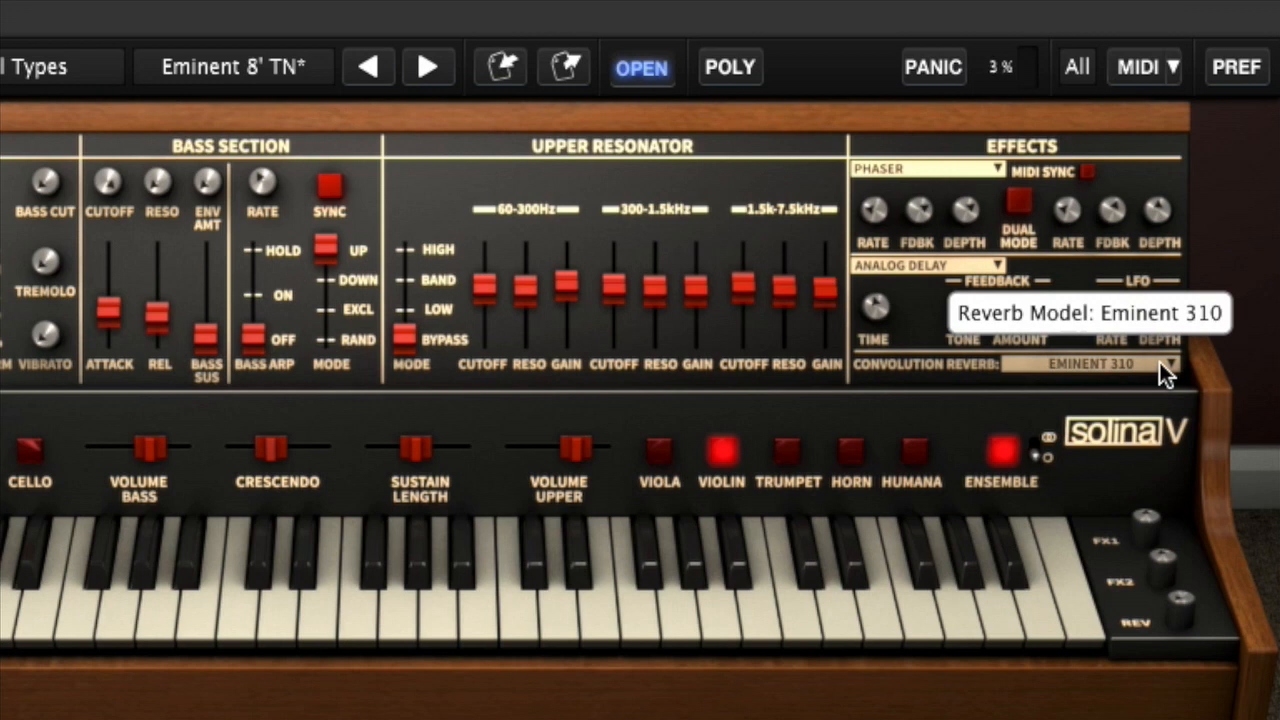
left_click_drag(1185, 600, 1141, 357)
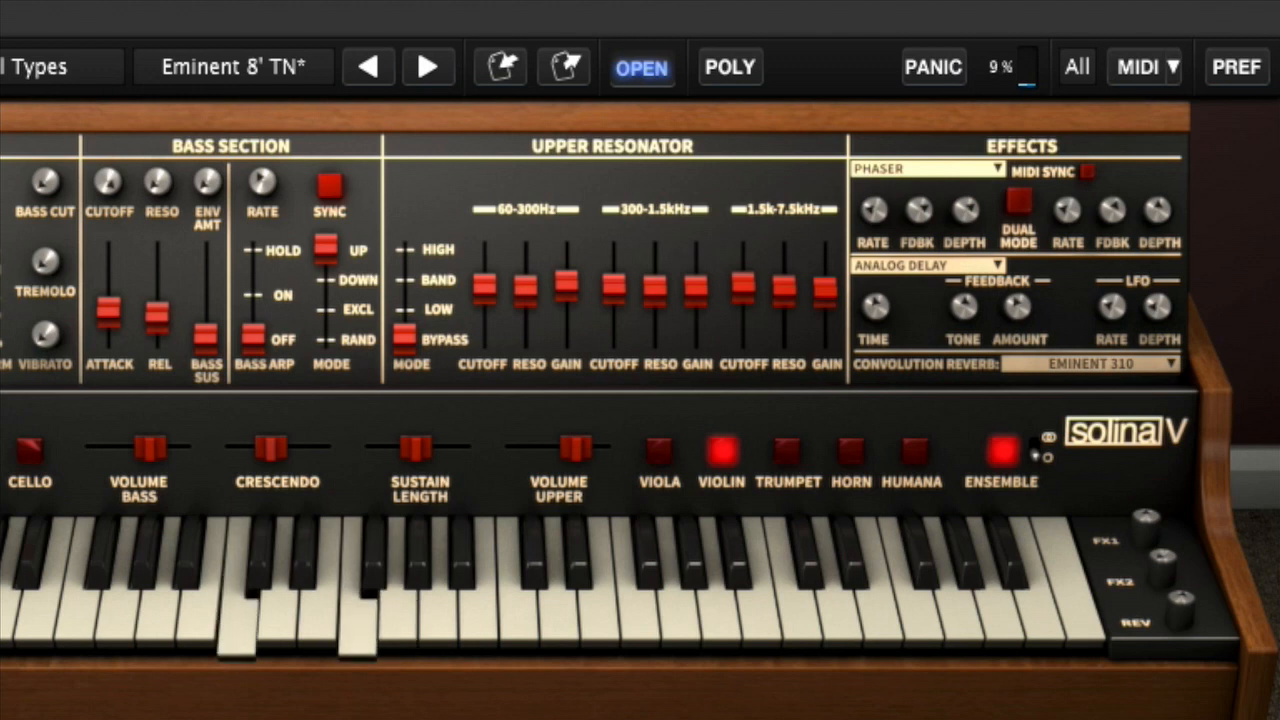
left_click_drag(1183, 619, 1149, 374)
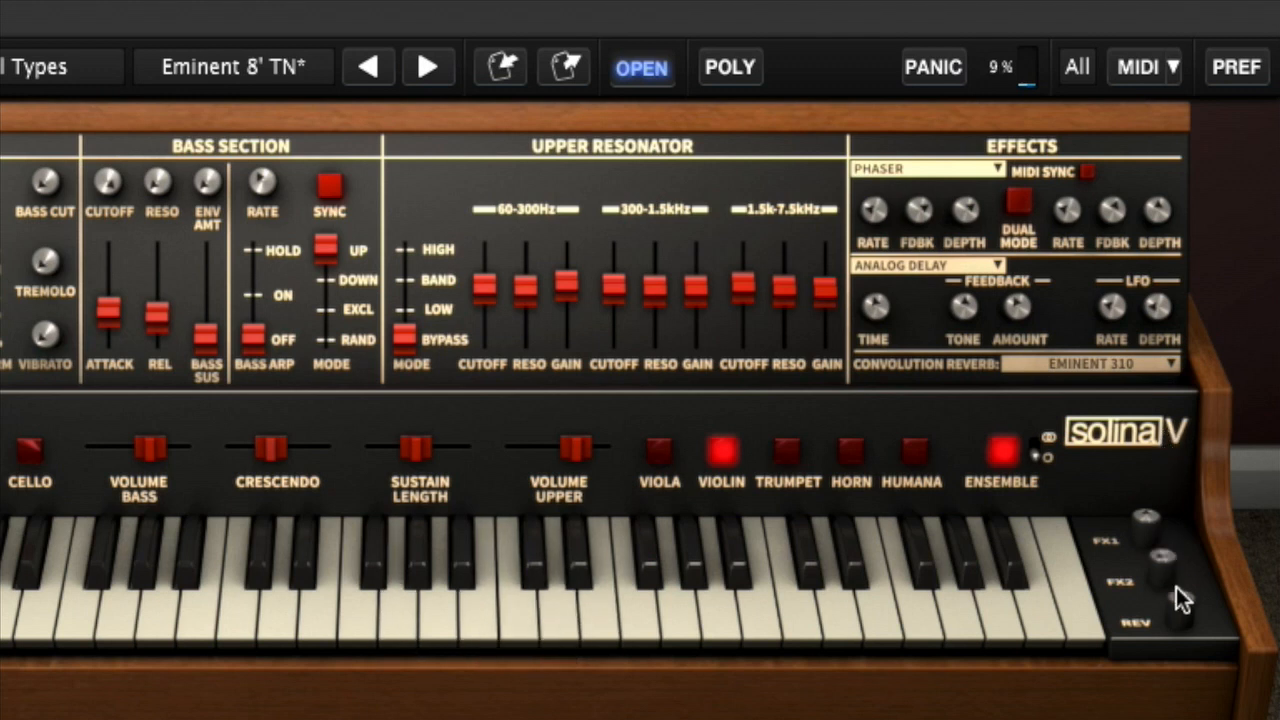
left_click_drag(1179, 604, 1179, 640)
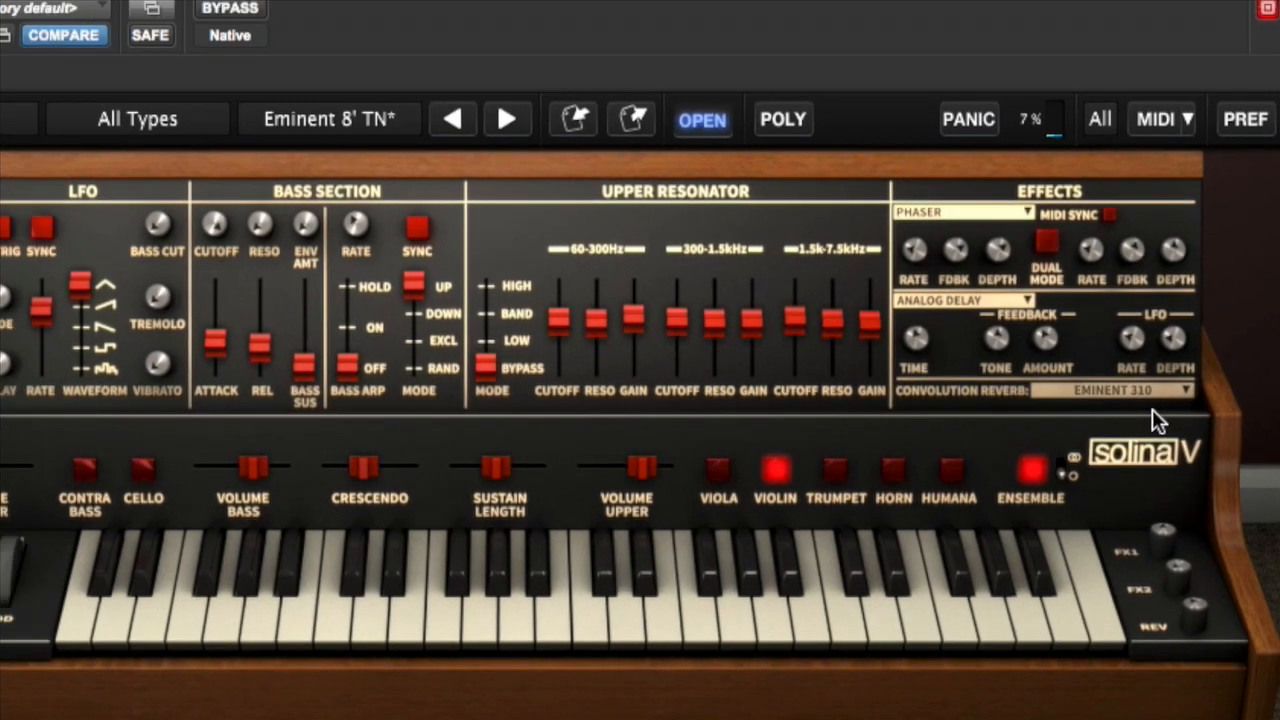
- Try the convolution reverb models RV-2 Low-Cut, DEP-5 P1 Long and RSP-550 Black Hole in turn
left_click(1155, 392)
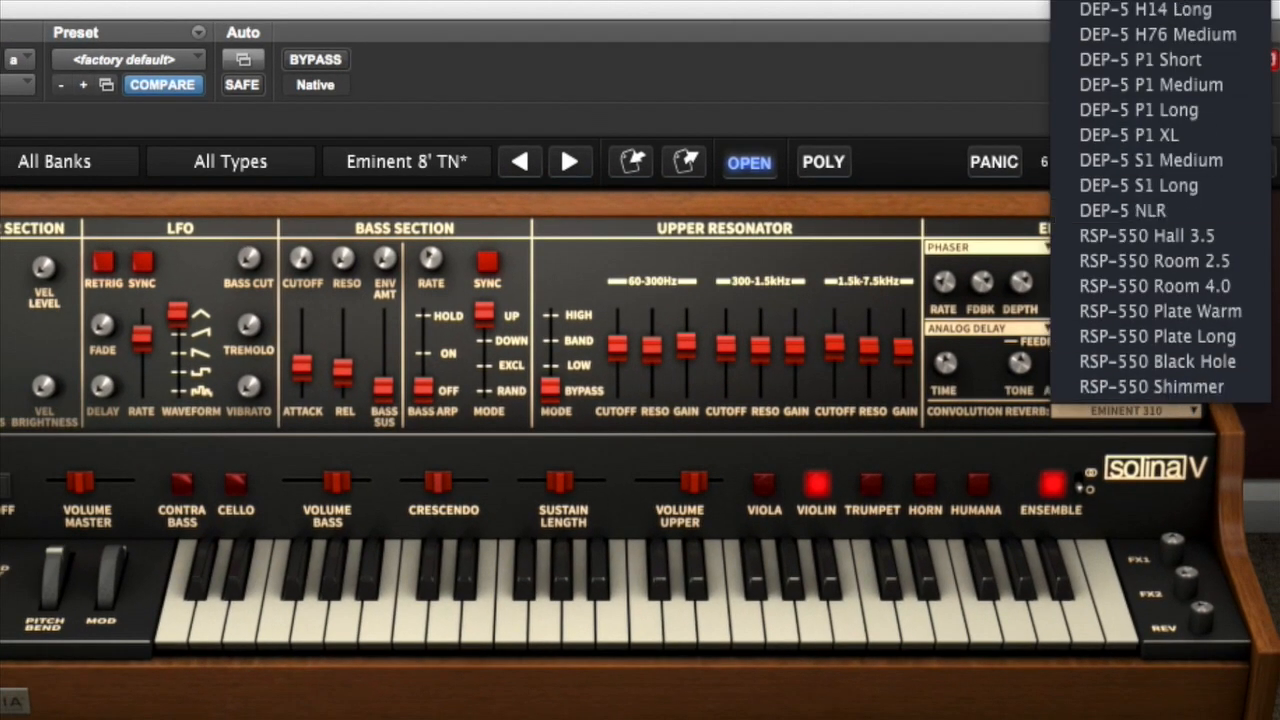
left_click(1200, 58)
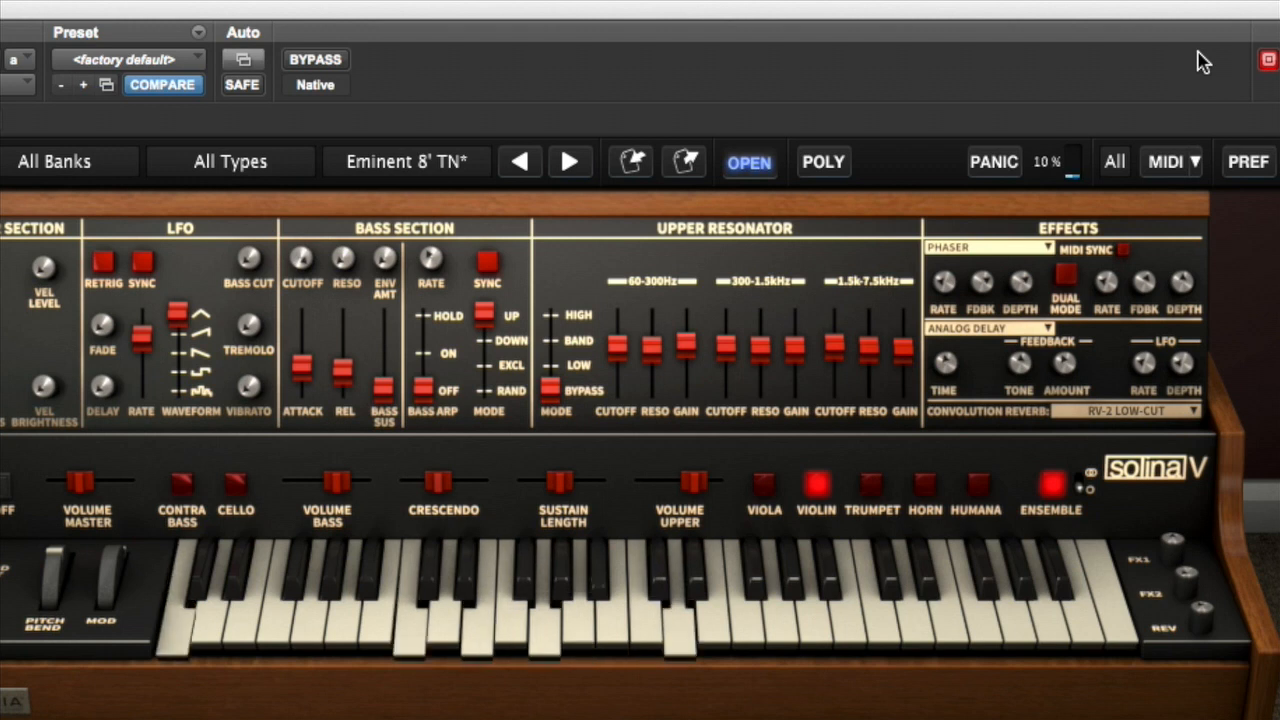
left_click(1182, 412)
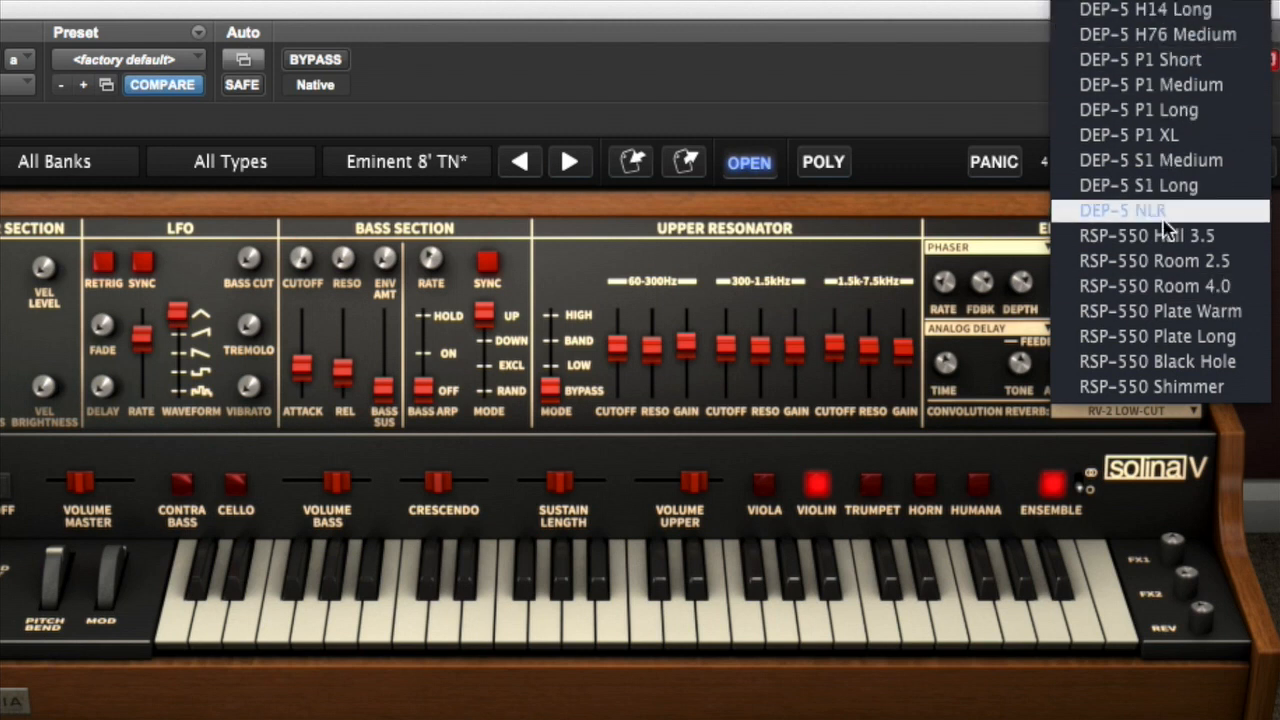
left_click(1183, 114)
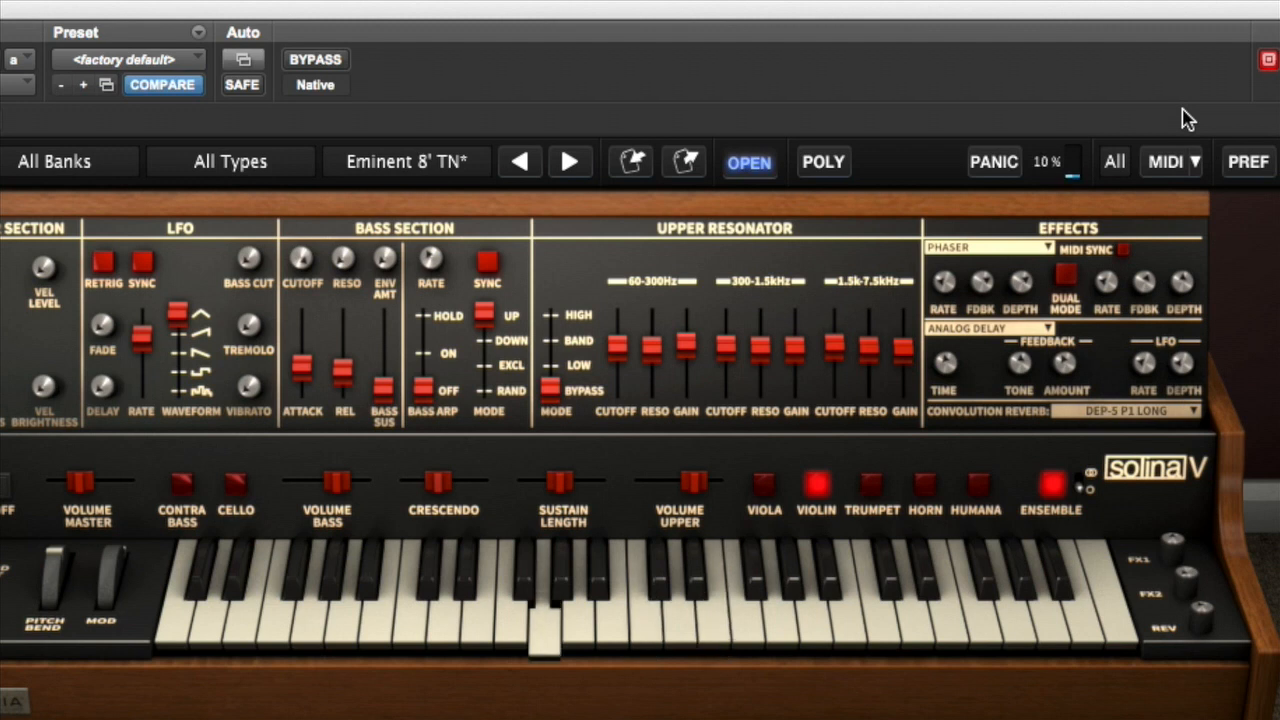
left_click(1190, 414)
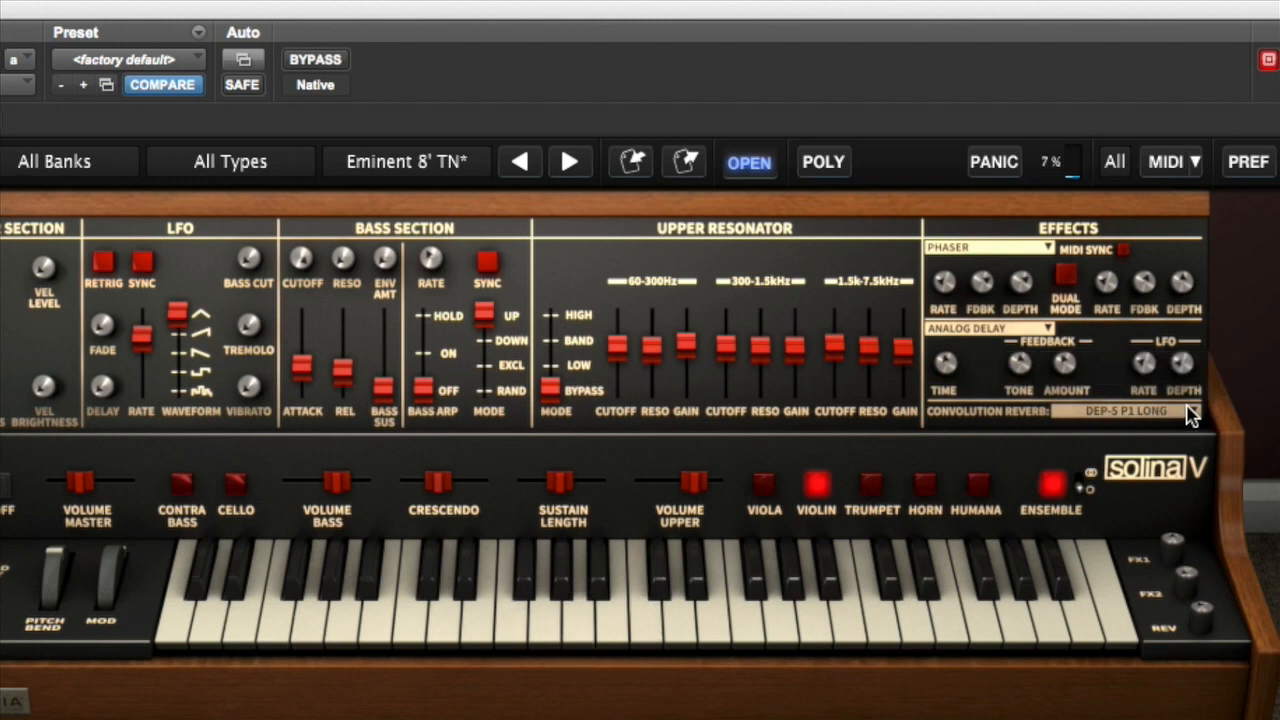
left_click(1190, 414)
left_click(1188, 362)
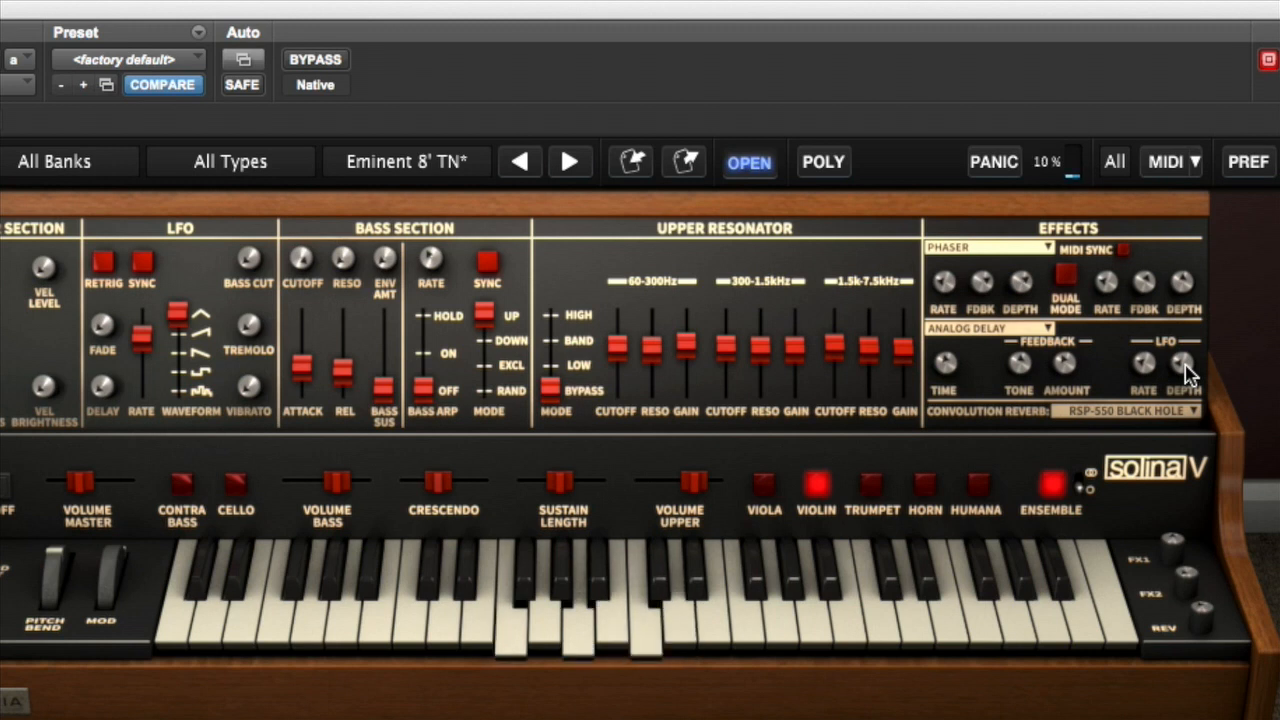
- Raise and lower the reverb mix, and change the convolution reverb model to RSP-550 Shimmer
left_click_drag(1203, 612, 1186, 336)
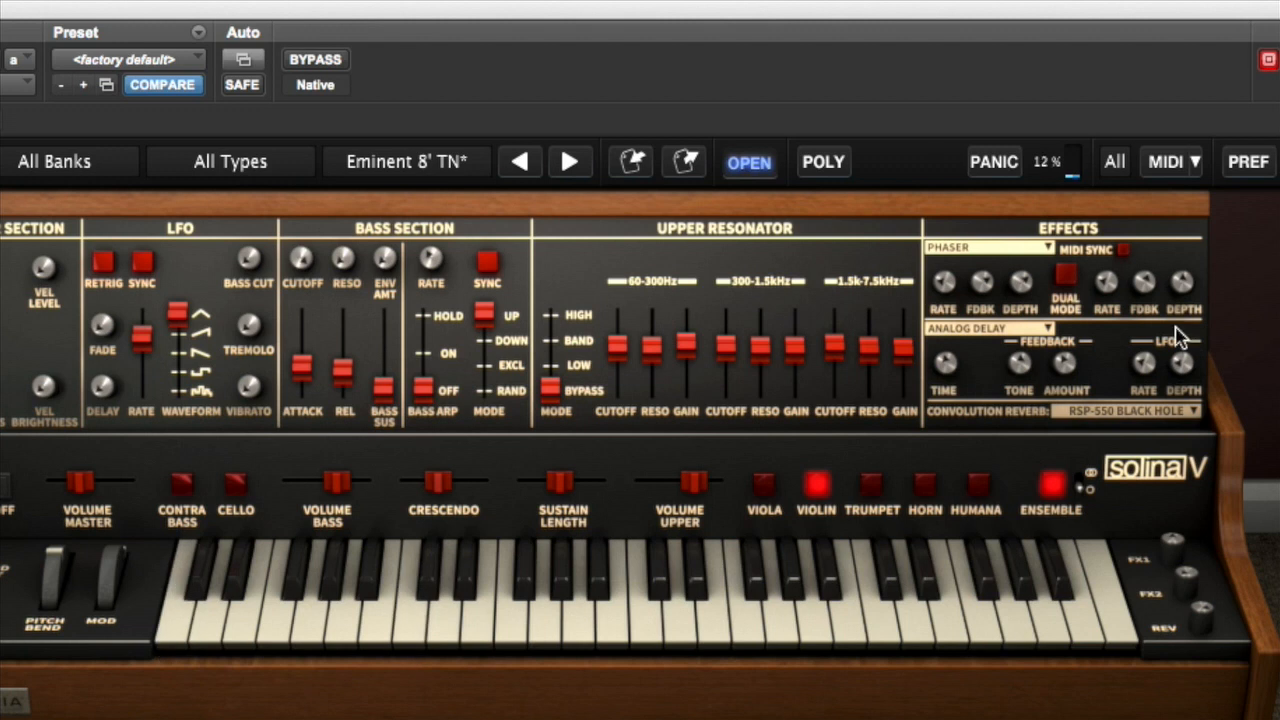
left_click_drag(1200, 609, 1212, 716)
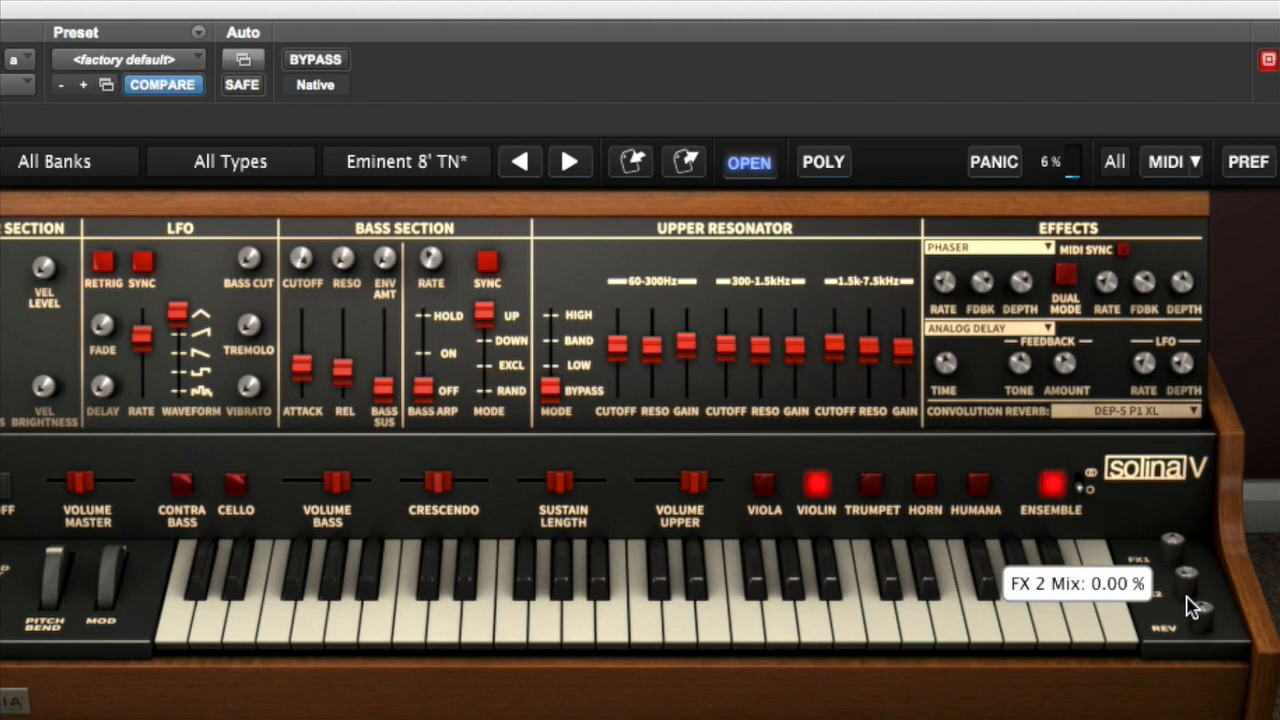
left_click(1158, 412)
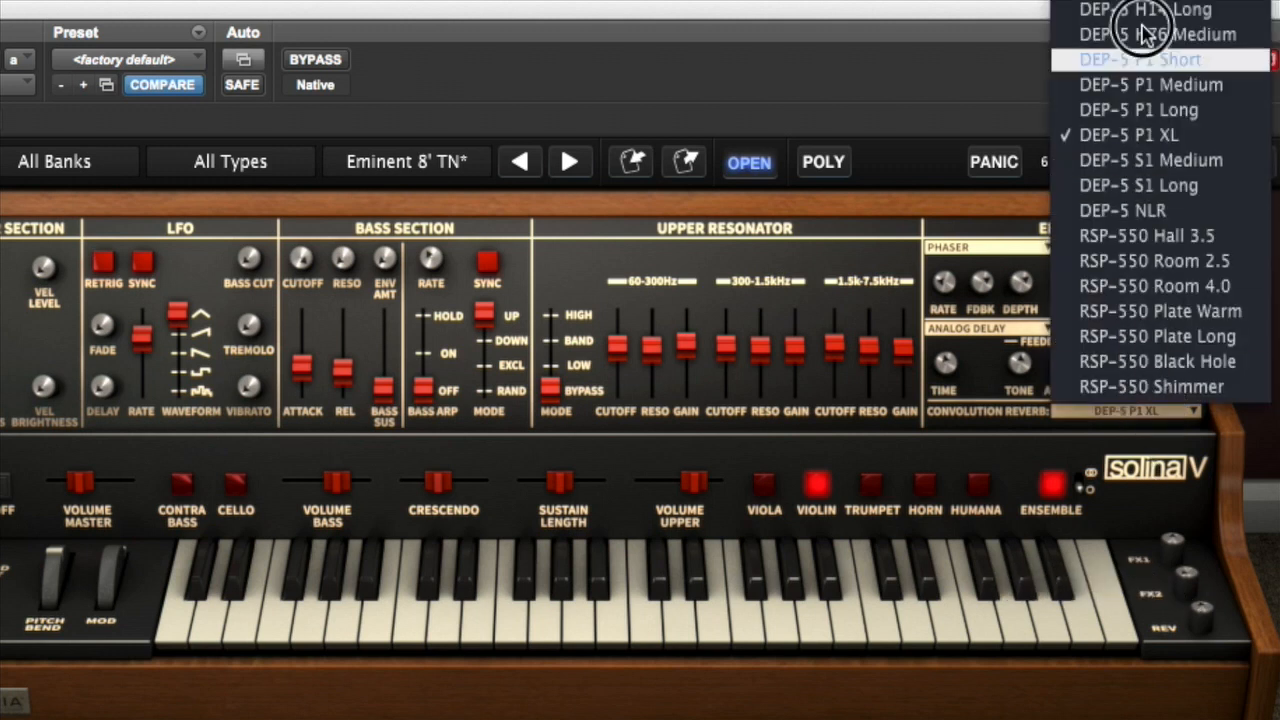
left_click(1151, 386)
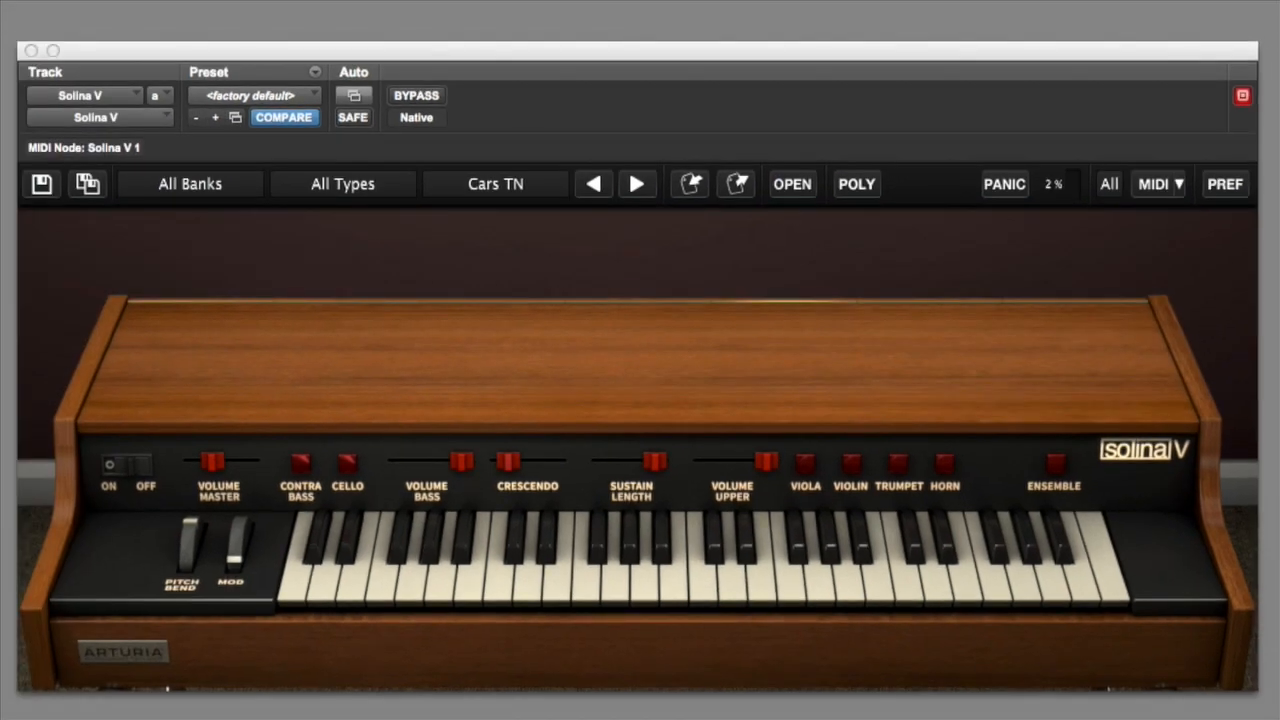
- Toggle the instrument's lid and browse the list of preset banks without loading another preset
left_click(801, 189)
left_click(212, 182)
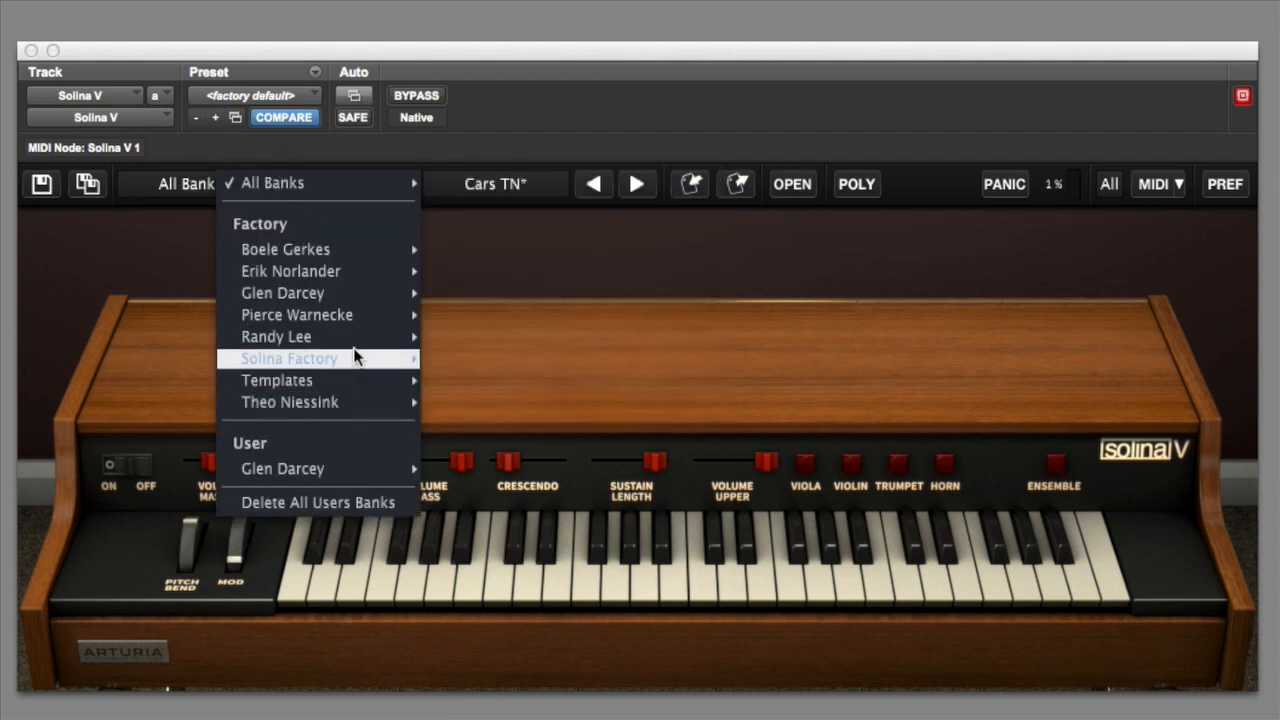
left_click(781, 361)
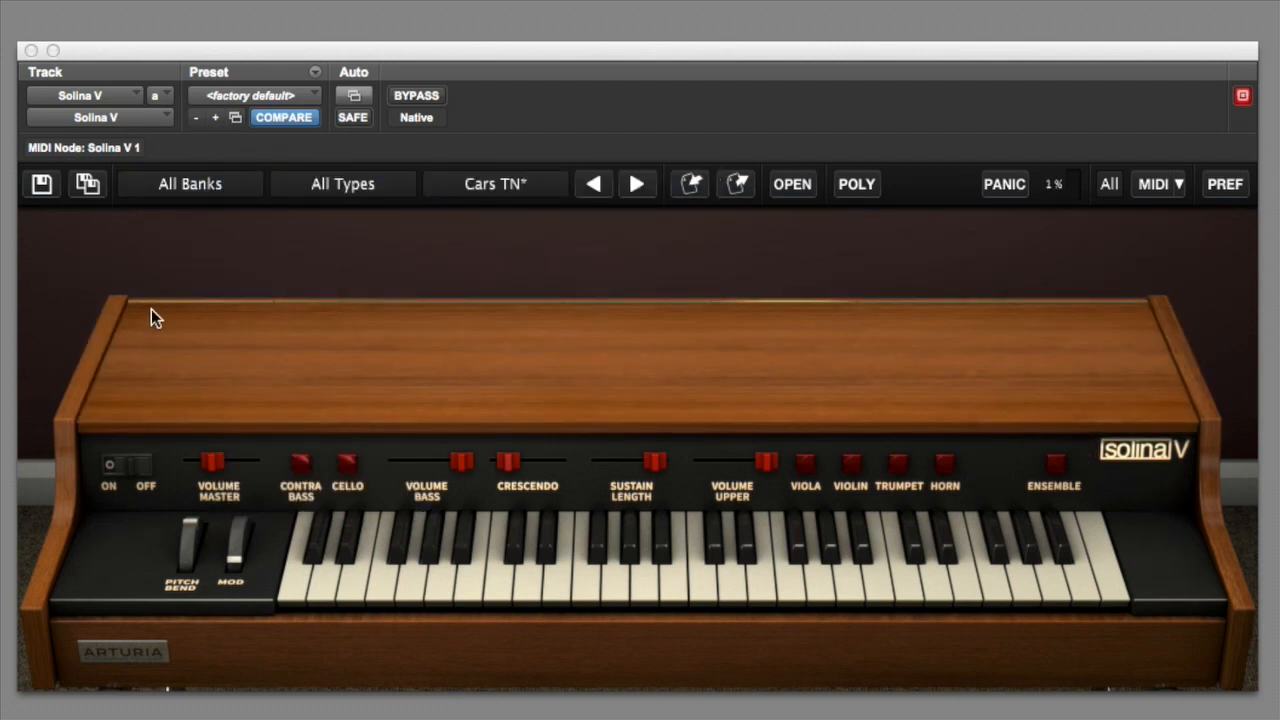